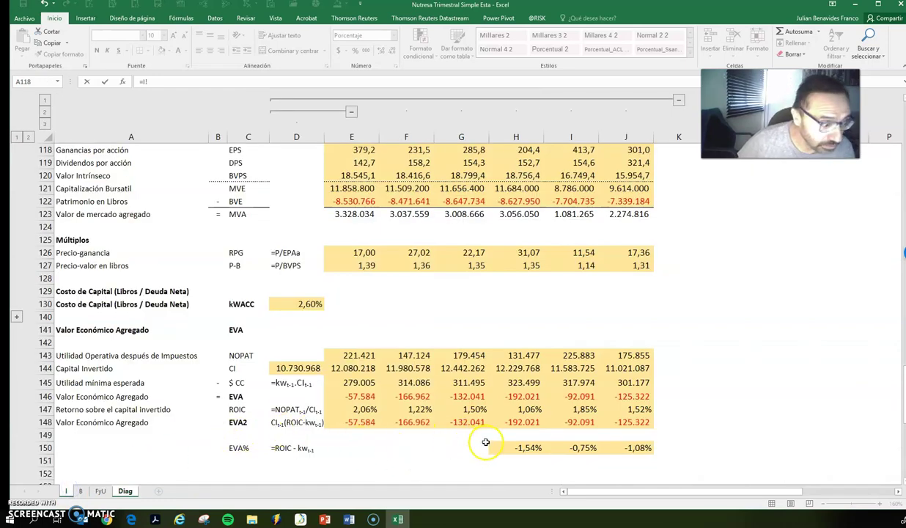
Link the EVA% ratio in E26 of sheet Diag to cell H150 of sheet I.
left_click(519, 447)
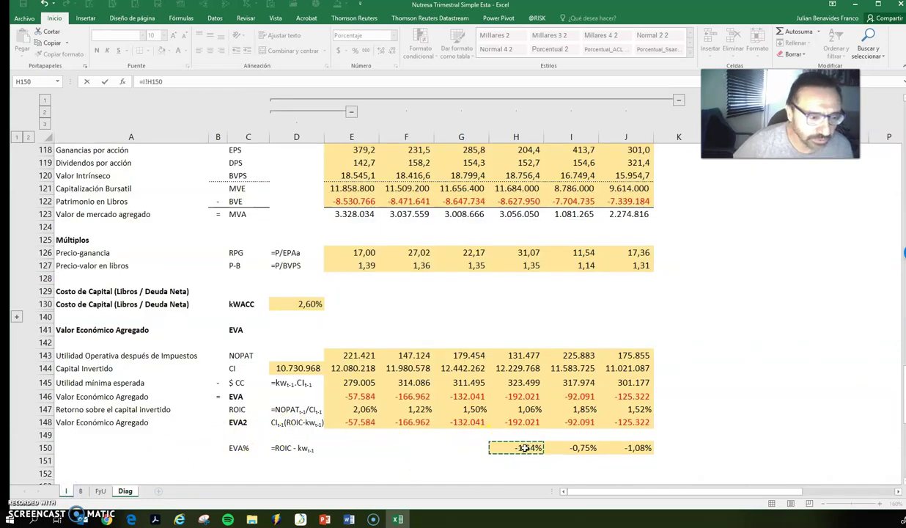
key("Return")
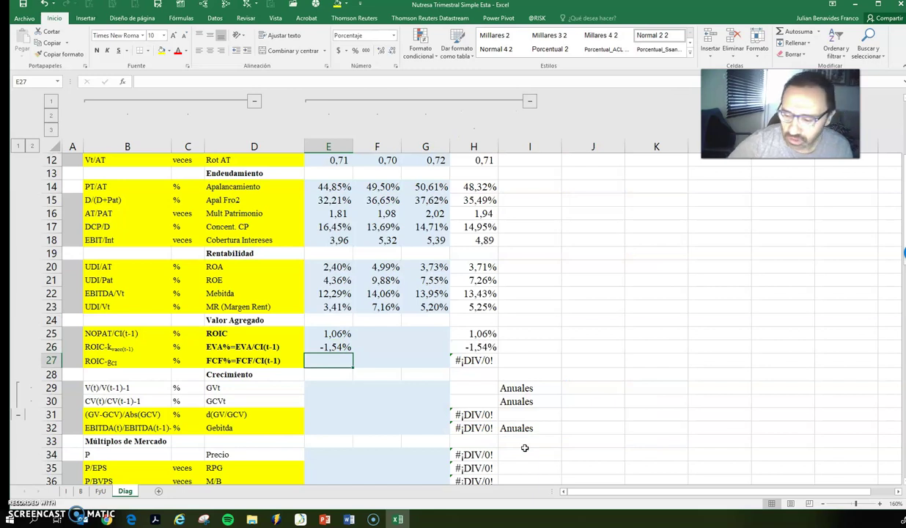
Calculate FCF% in E27 by dividing the free cash flow I!H92 by the prior quarter's invested capital I!G144.
type("=")
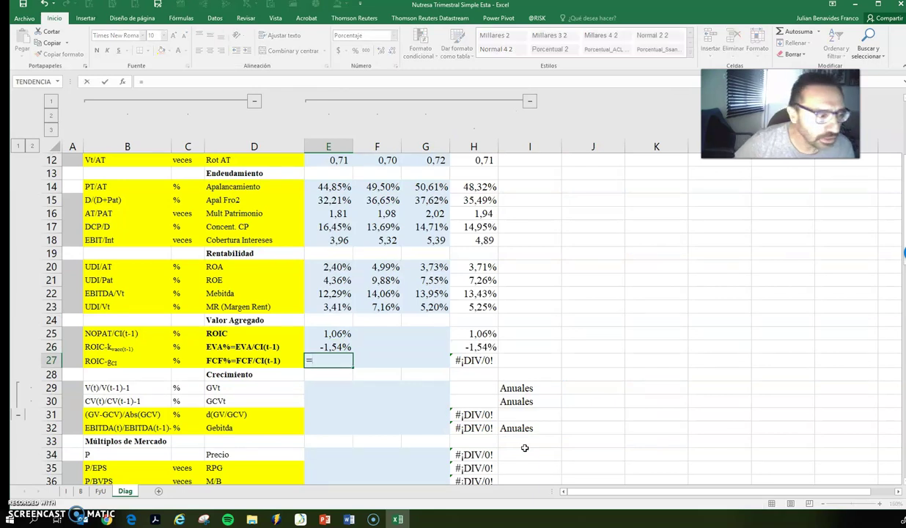
left_click(73, 491)
scroll(498, 308, "up", 4)
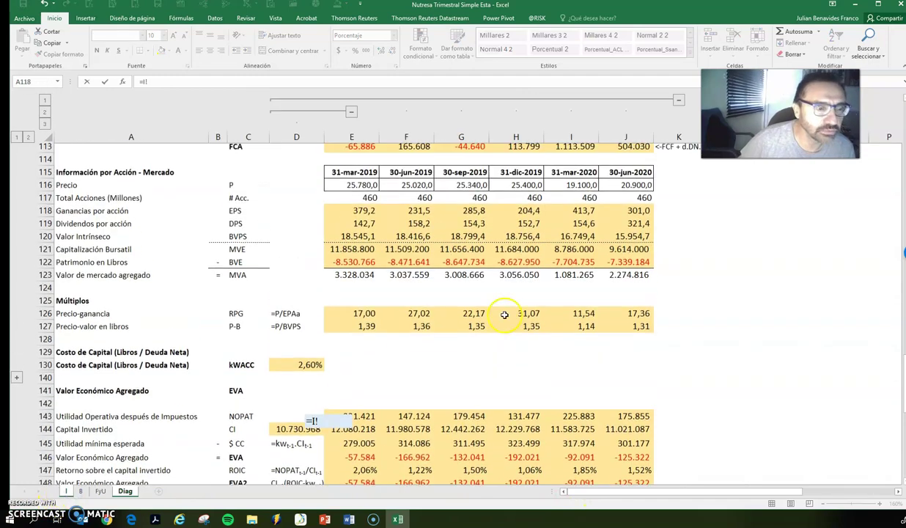
scroll(513, 301, "up", 6)
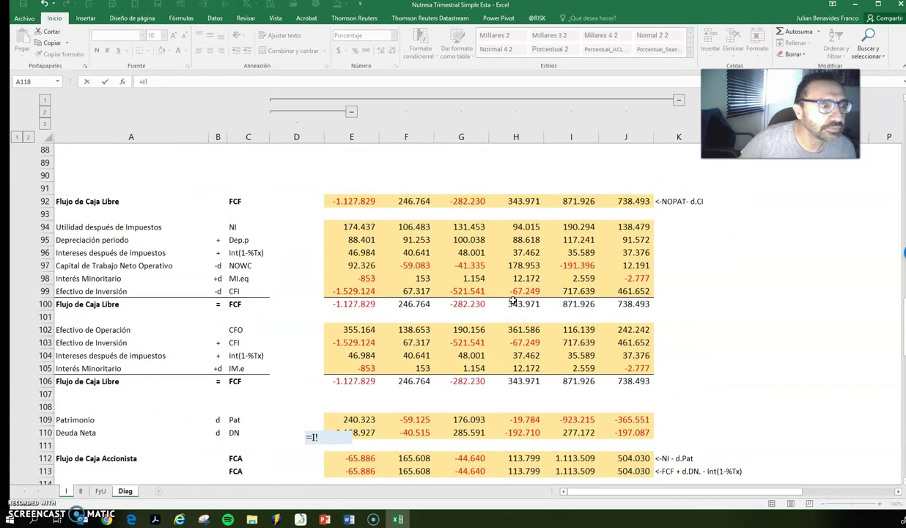
left_click(522, 205)
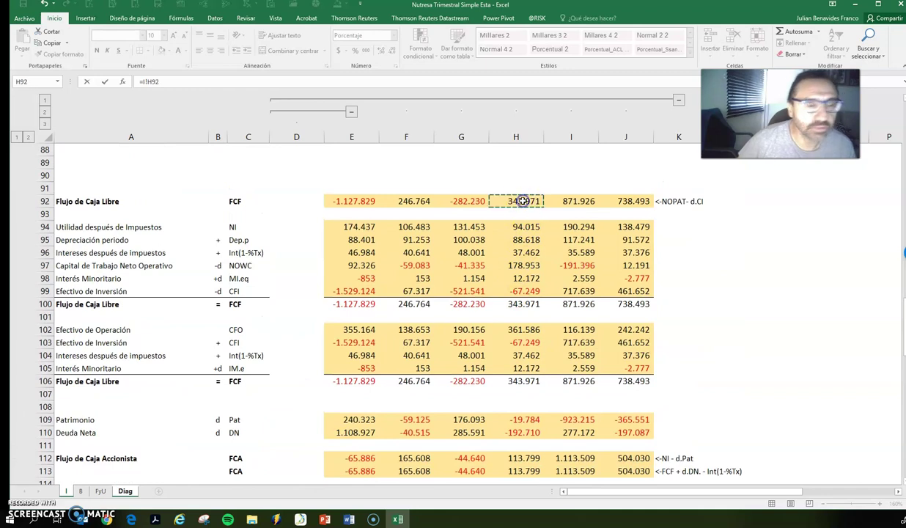
type("/")
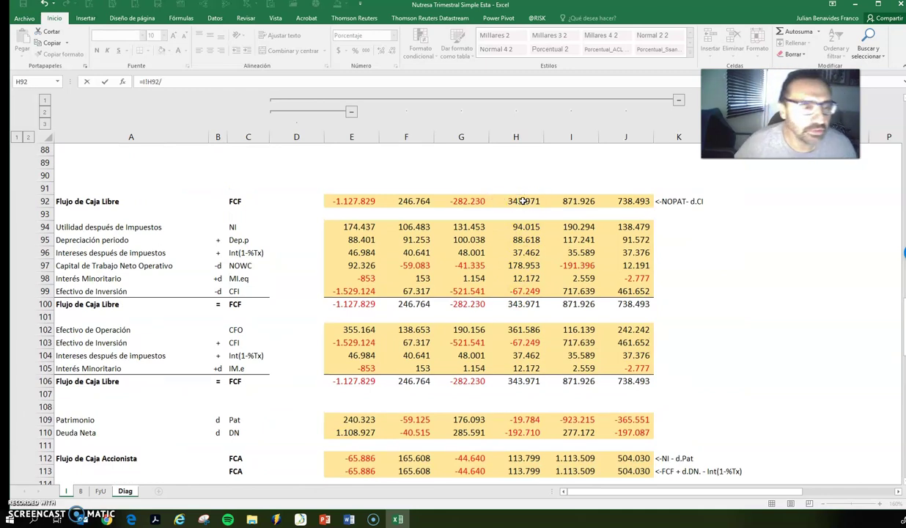
scroll(472, 236, "down", 7)
scroll(464, 279, "down", 4)
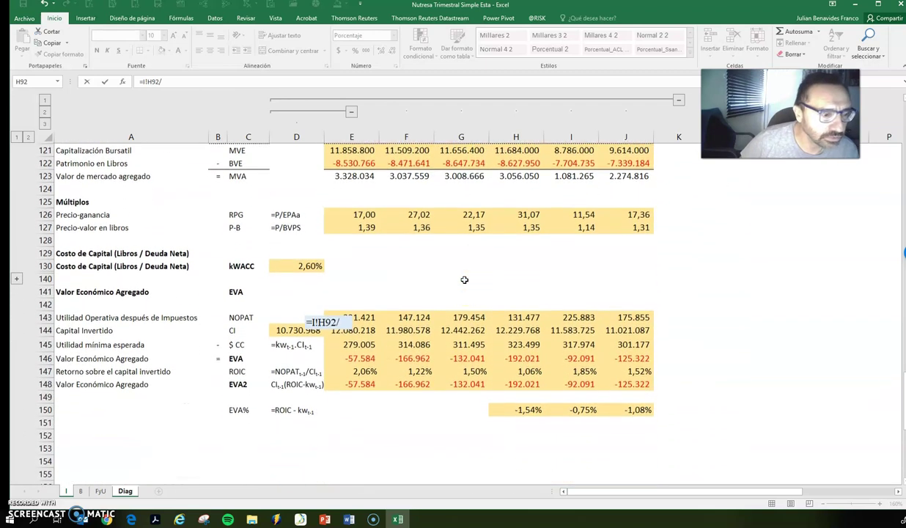
left_click(461, 326)
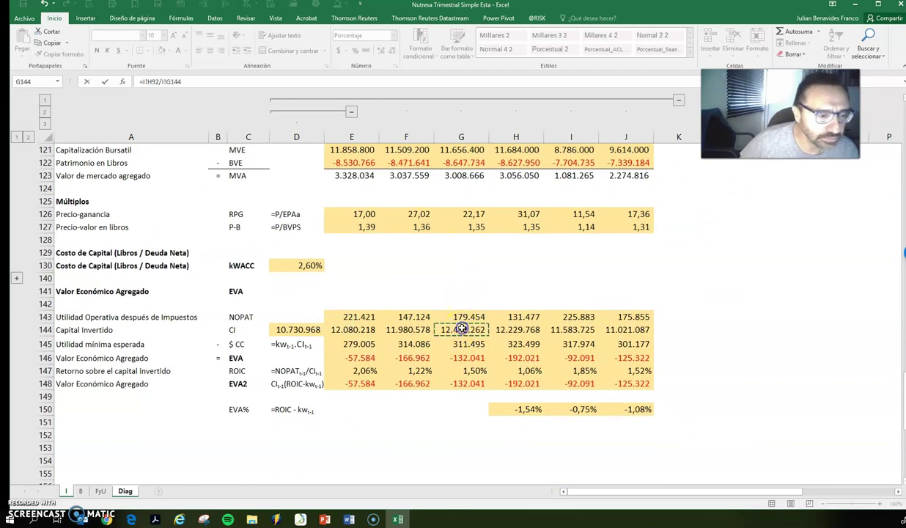
key("Return")
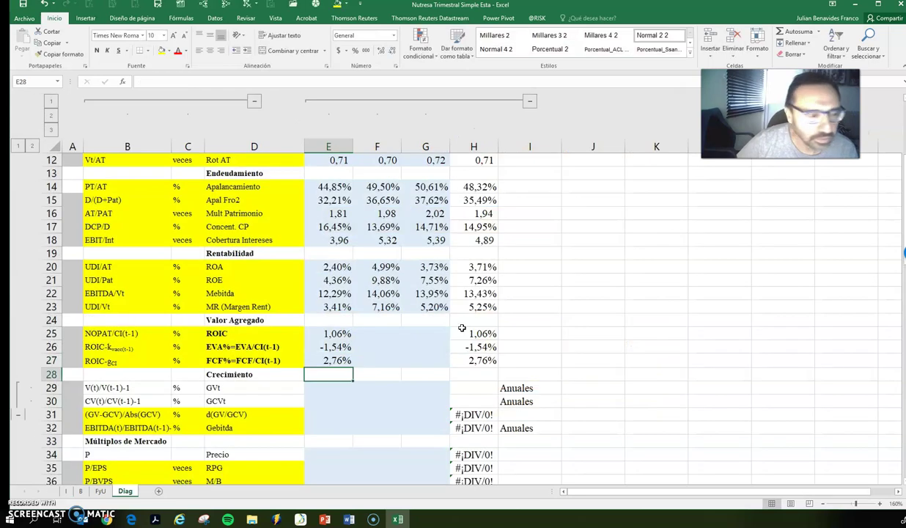
Copy the ROIC, EVA% and FCF% formulas from E25:E27 across to column G and review the cells row by row.
left_click_drag(339, 331, 433, 365)
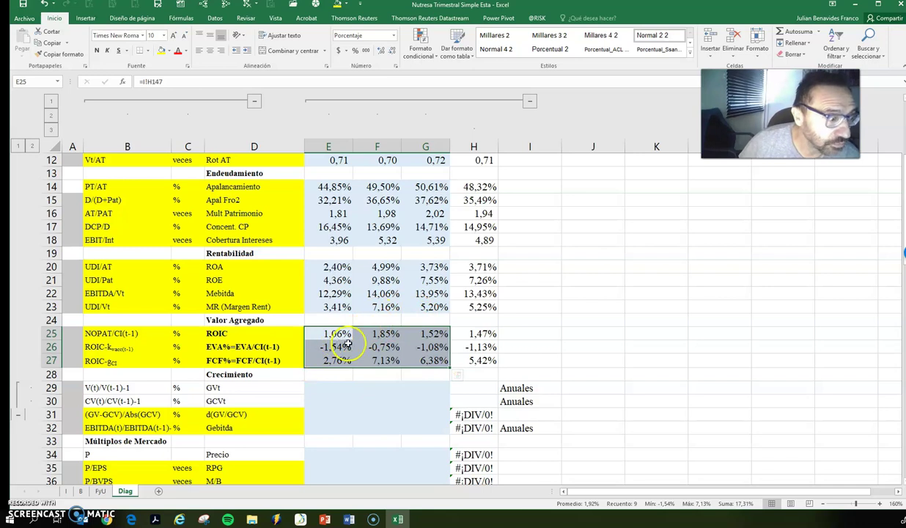
left_click(375, 334)
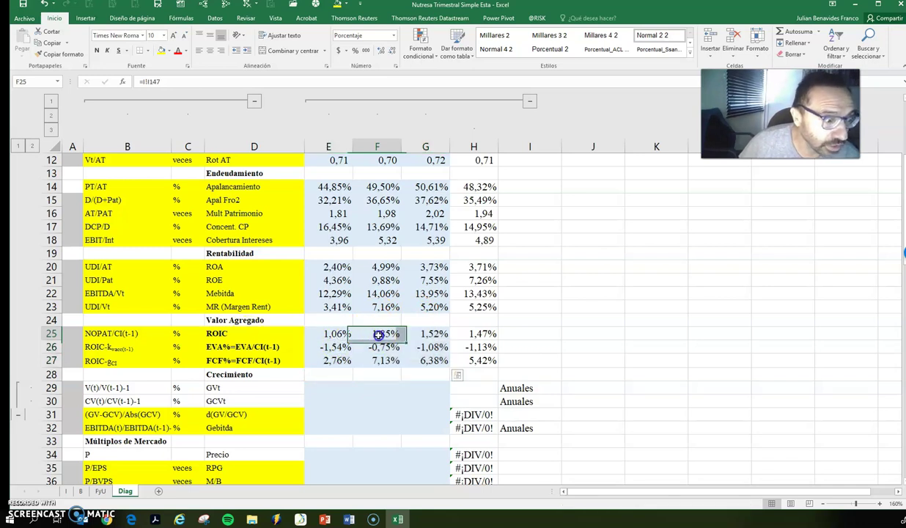
left_click(430, 333)
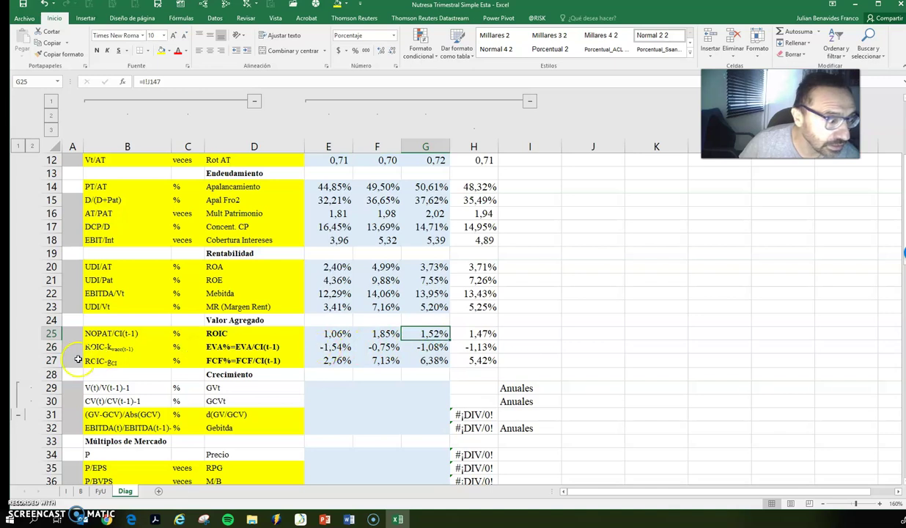
left_click(327, 348)
left_click(385, 347)
left_click(429, 347)
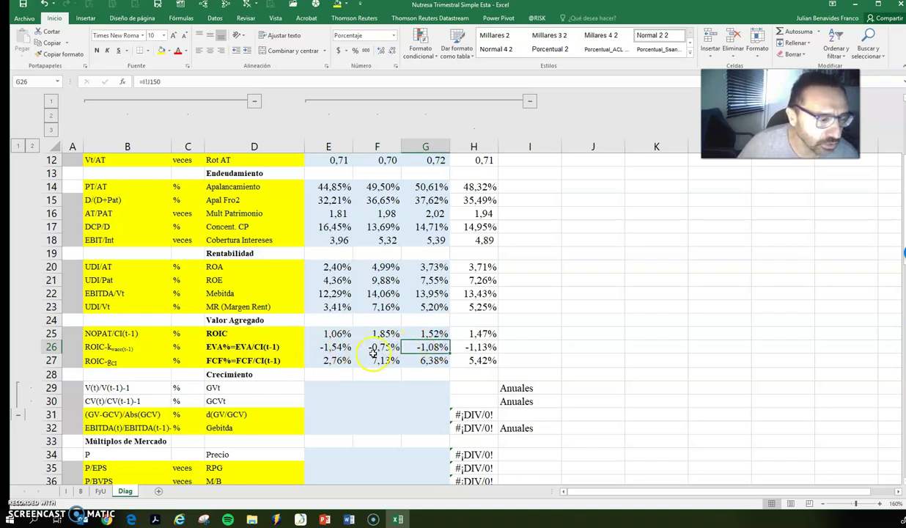
left_click(338, 358)
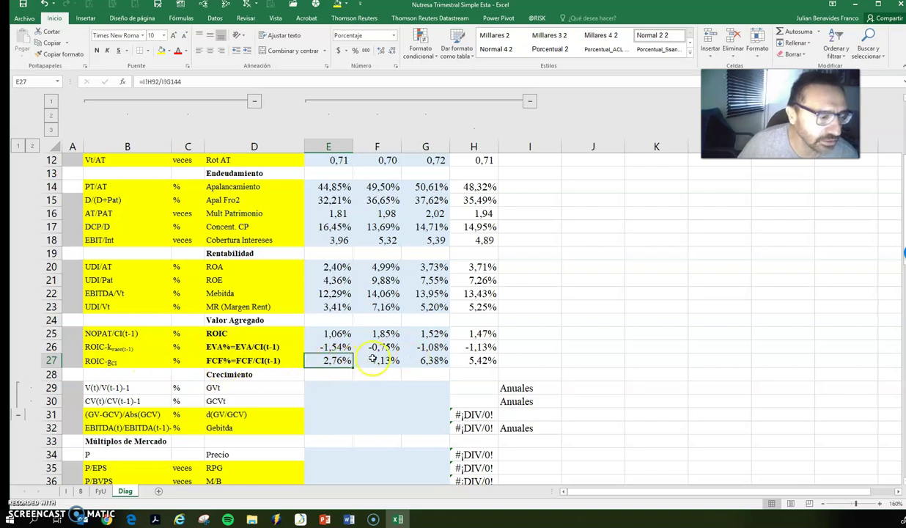
left_click_drag(370, 361, 411, 360)
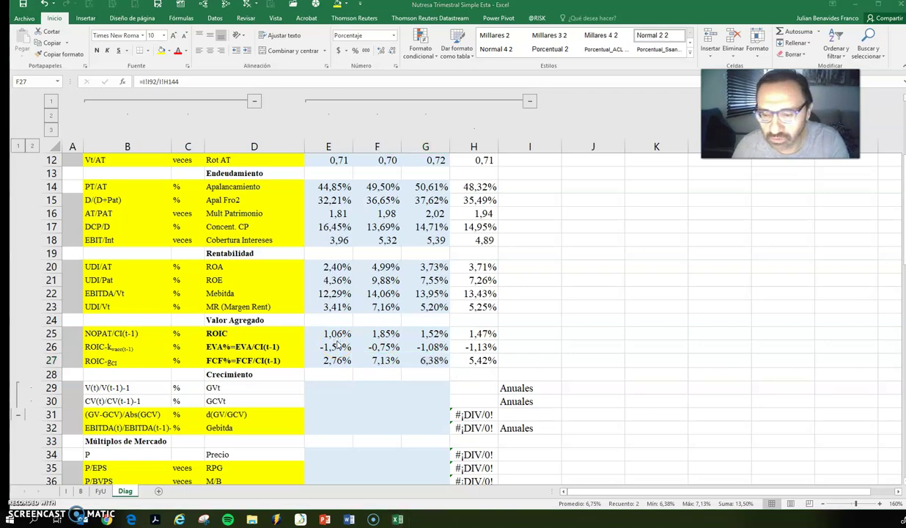
Switch to the PowerPoint slideshow, view the Crecimiento slide after Valor Agregado, and return to the Excel workbook.
key("alt+Tab")
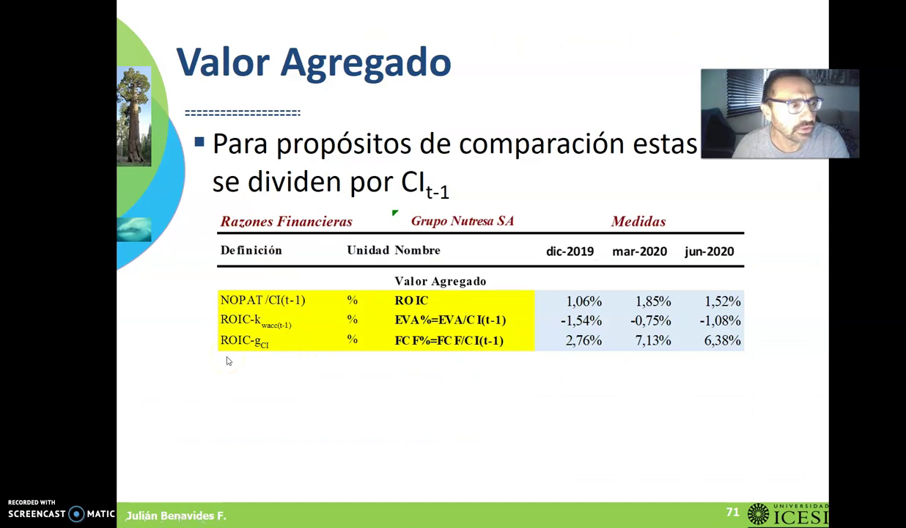
key("Right")
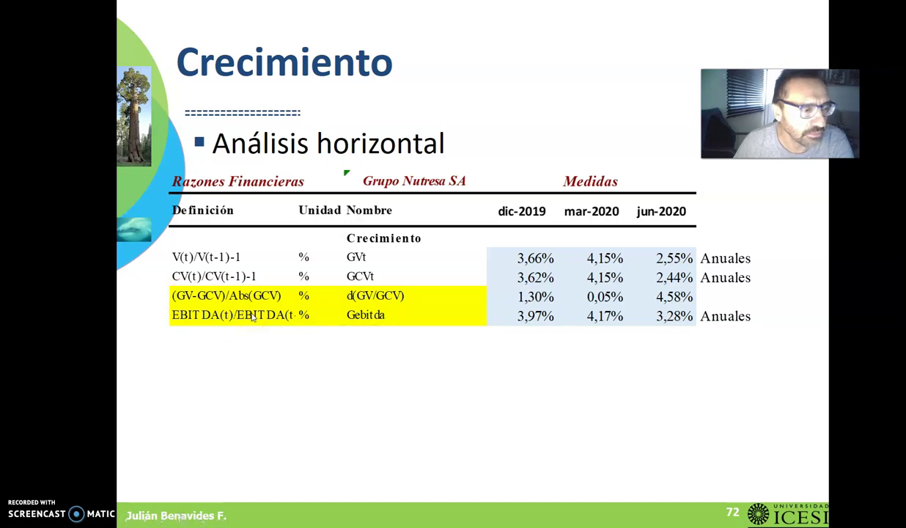
key("alt+Tab")
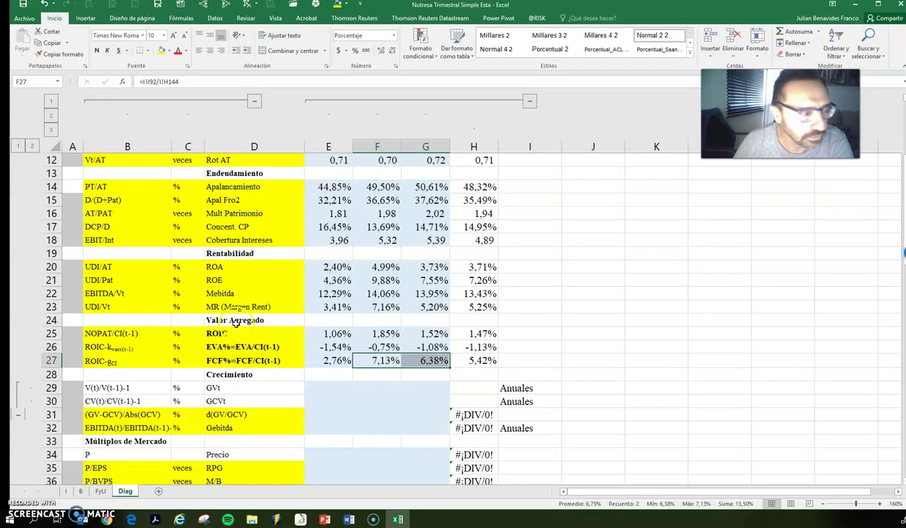
Start the GVt formula in E29 with the SUMA of the four 2019 Total Revenue quarters, I!E8:H8.
left_click(315, 387)
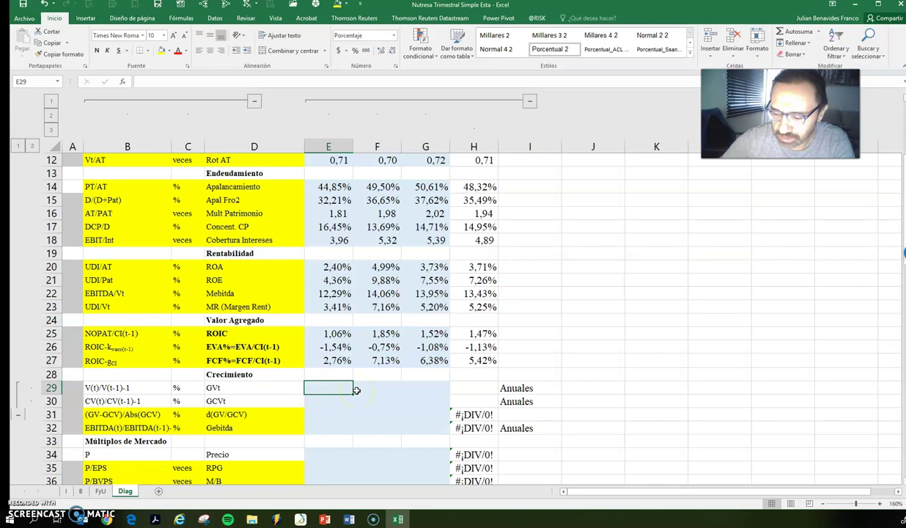
type("=")
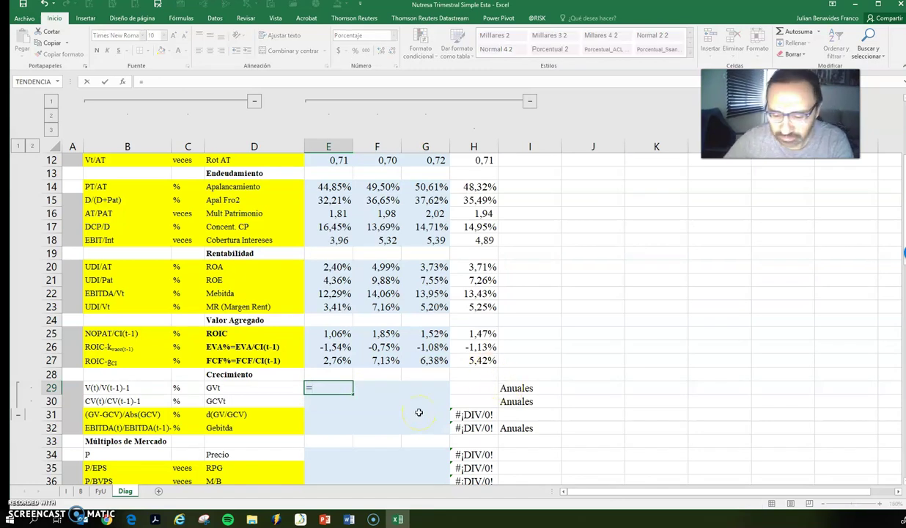
type("suma")
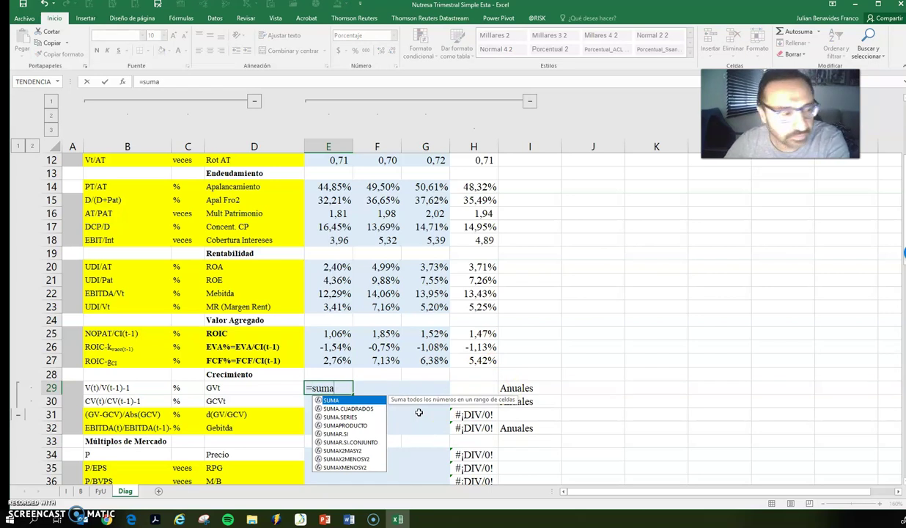
type("(")
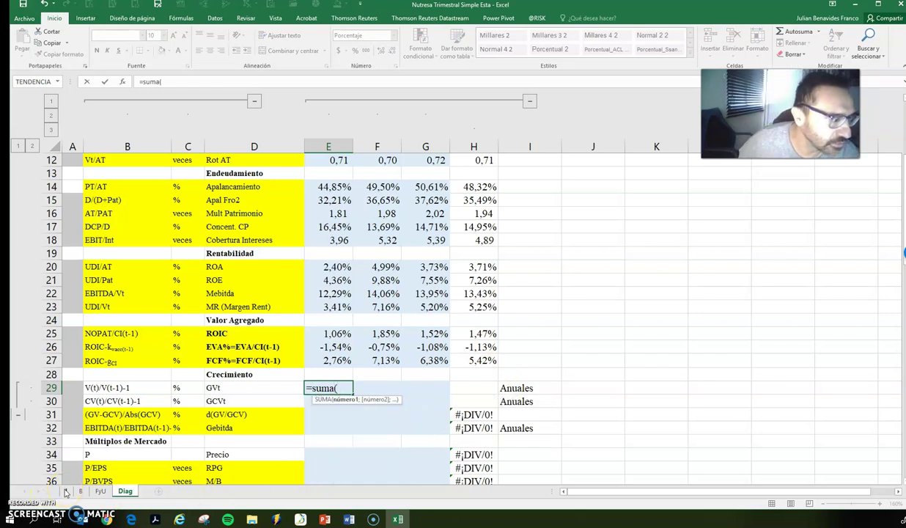
left_click(66, 491)
scroll(388, 359, "up", 8)
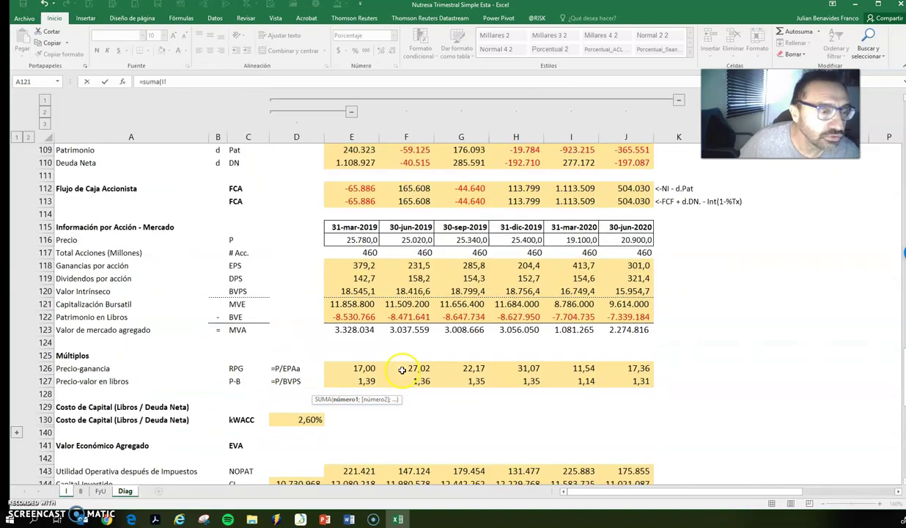
scroll(403, 371, "up", 20)
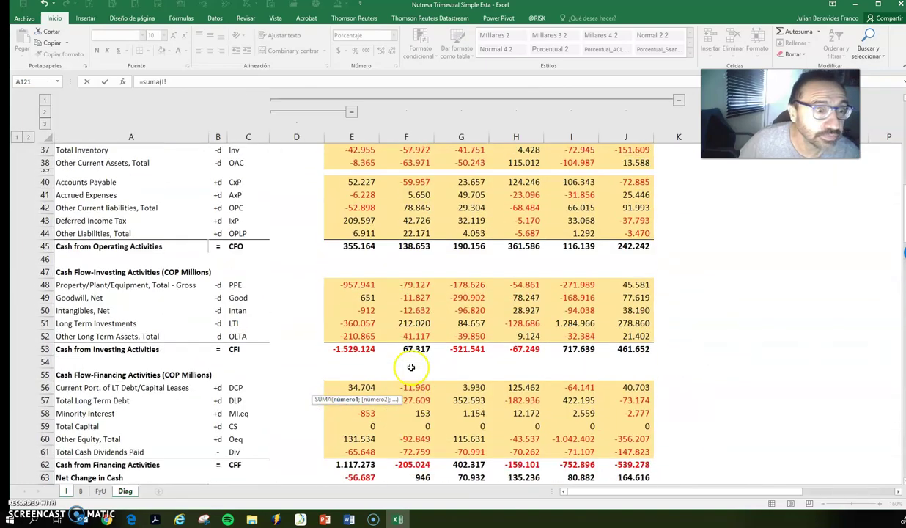
scroll(411, 367, "up", 7)
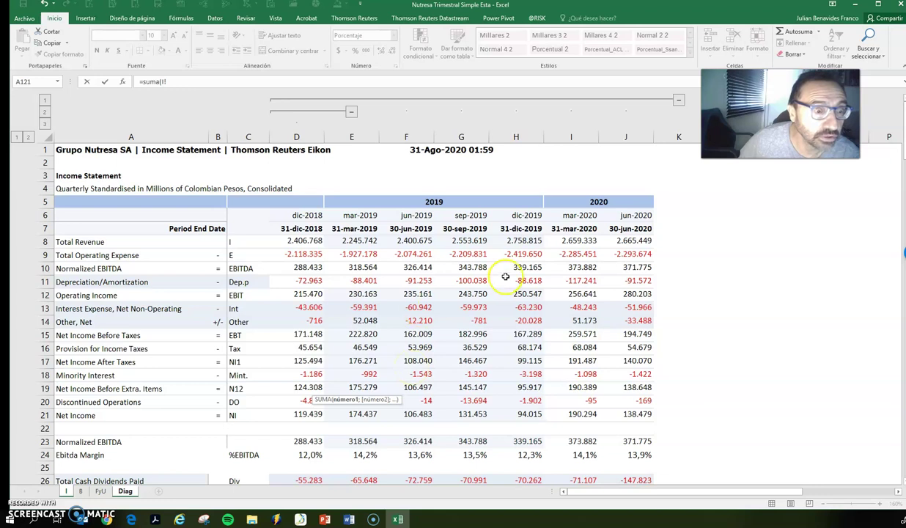
left_click_drag(518, 239, 371, 244)
Complete the GVt formula by dividing by SUMA(I!D8:G8) and subtracting 1.
type(")/suma(I!G8")
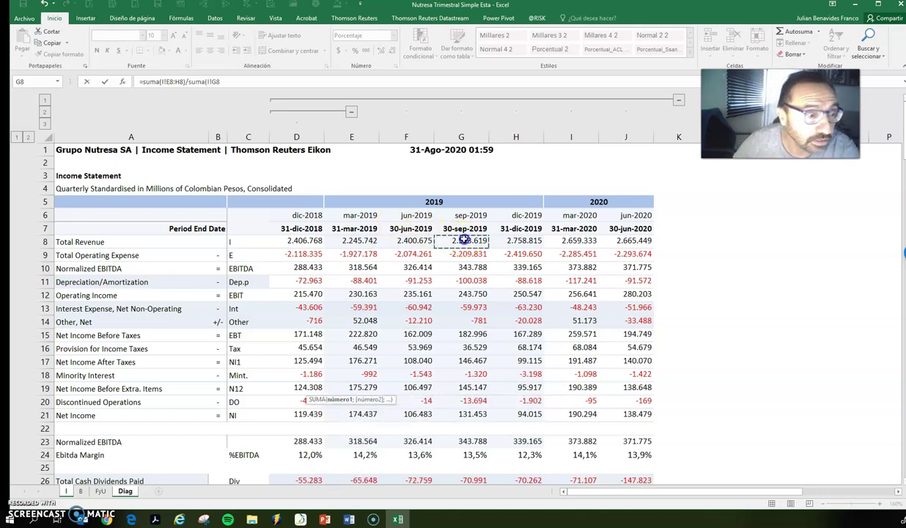
left_click_drag(464, 239, 320, 242)
type(")")
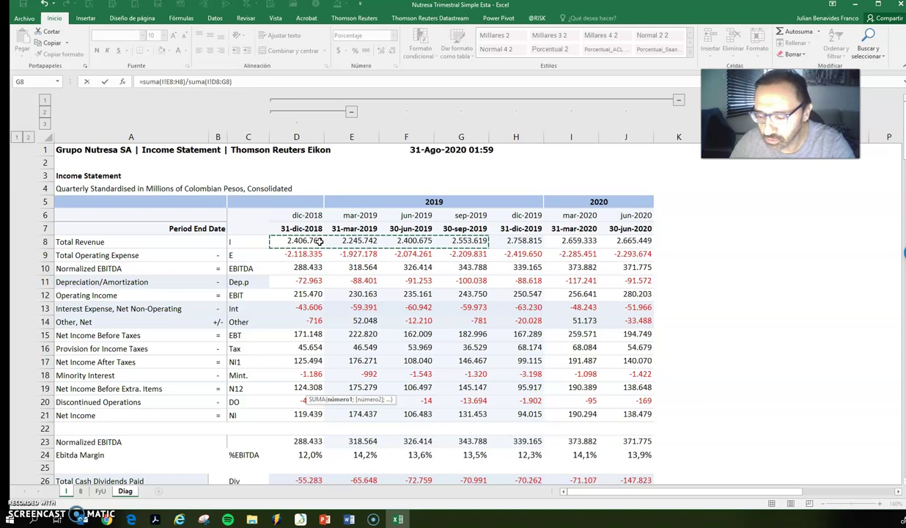
type("-")
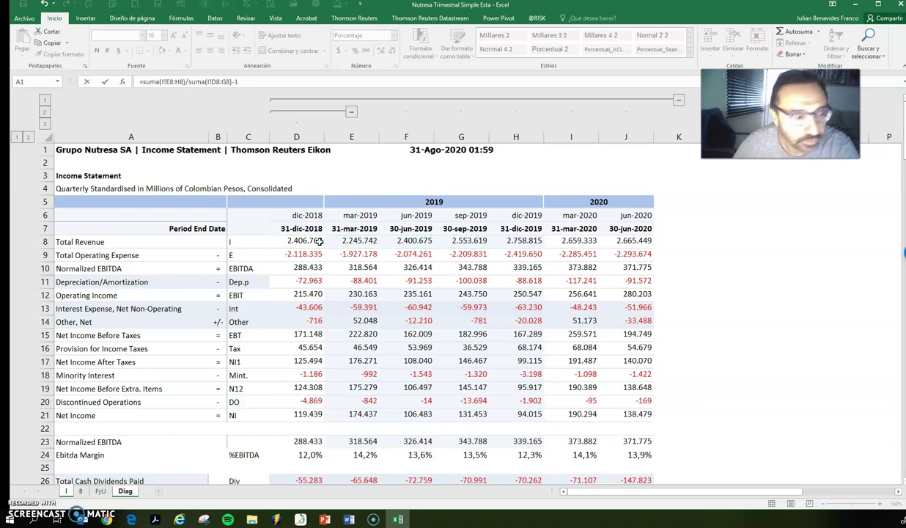
type("1")
key("Return")
Copy the GVt formula from E29 across to G29, and extend it into the GCVt row for E30:G30.
key("Up")
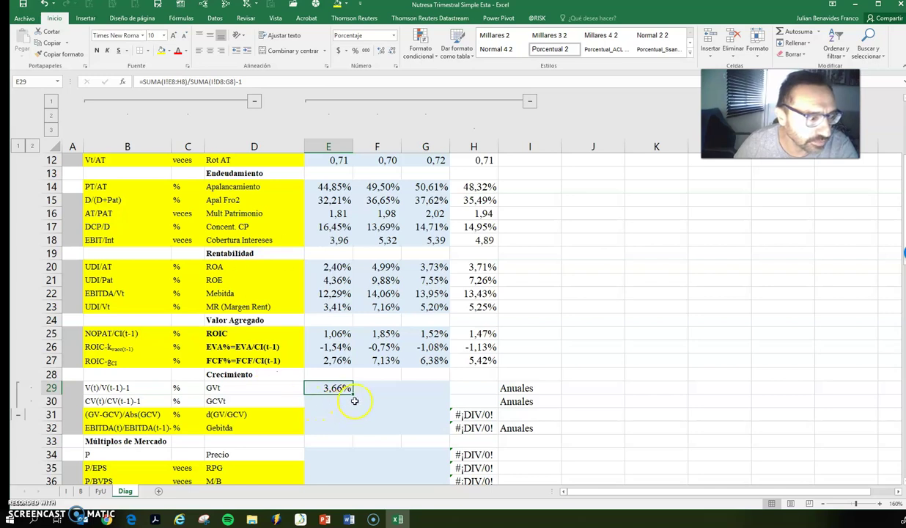
left_click_drag(352, 394, 427, 396)
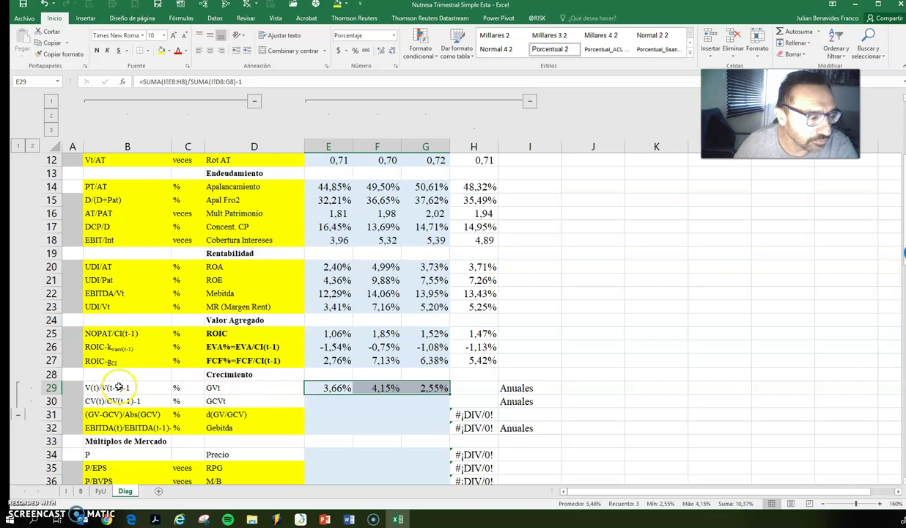
left_click(313, 387)
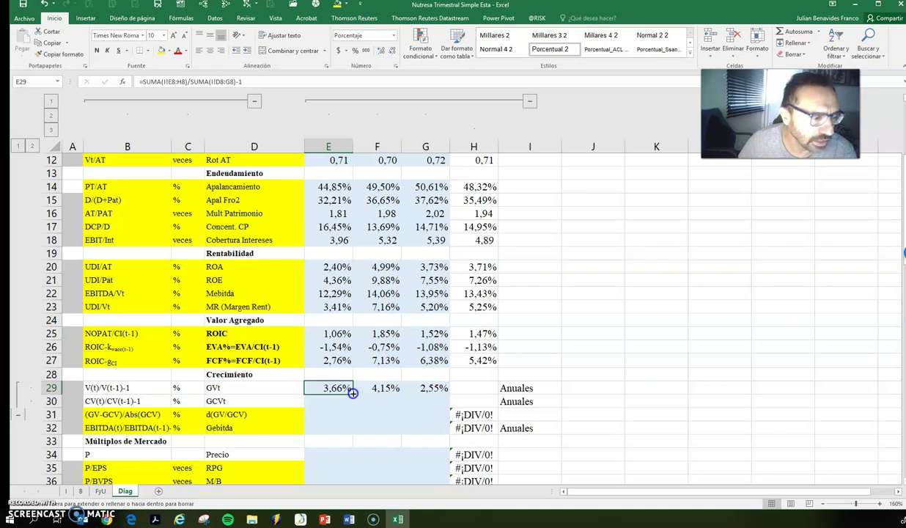
left_click_drag(347, 400, 348, 402)
left_click(339, 399)
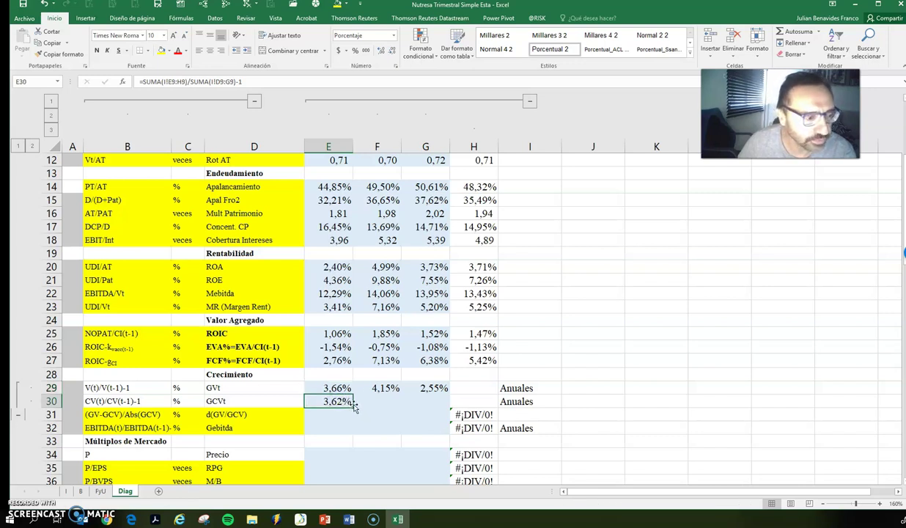
left_click_drag(351, 407, 432, 403)
Check the definition and name of the d(GV/GCV) ratio in row 31.
left_click(108, 413)
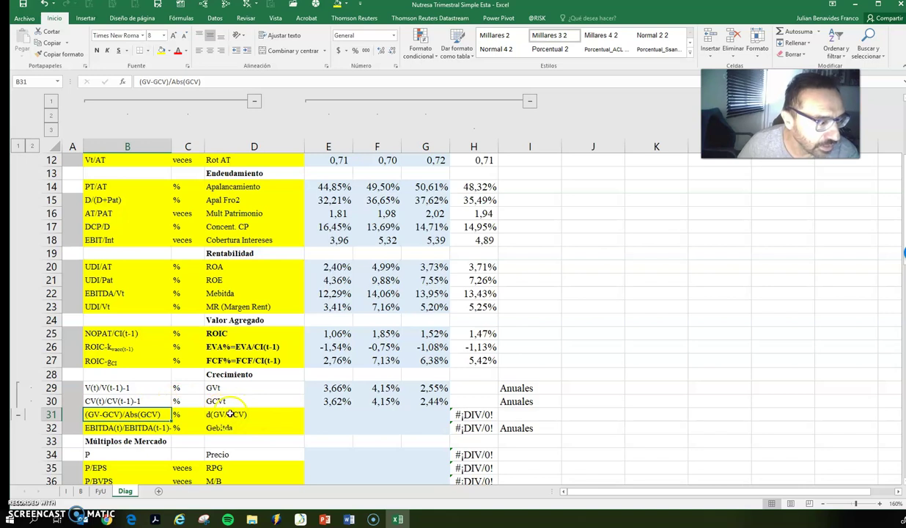
left_click(230, 414)
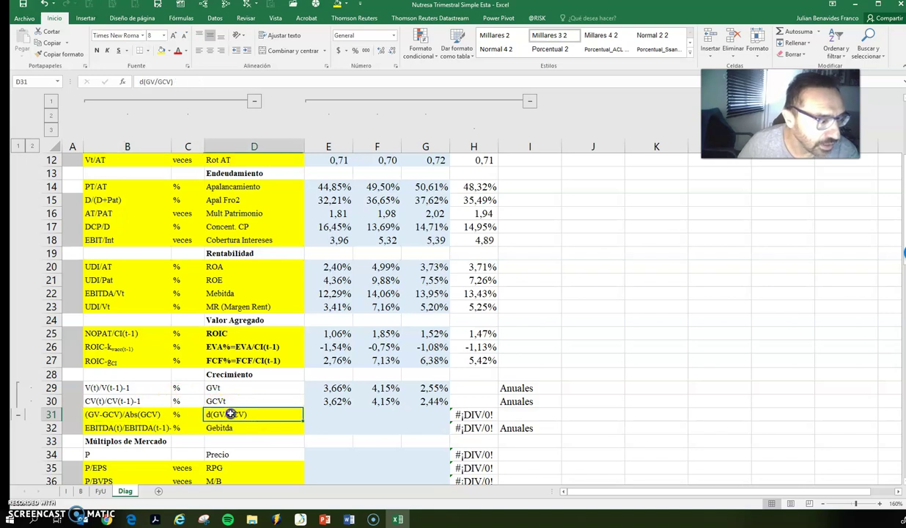
Start the d(GV/GCV) formula in E31 with the difference between GVt and GCVt, (E29-E30).
left_click(334, 413)
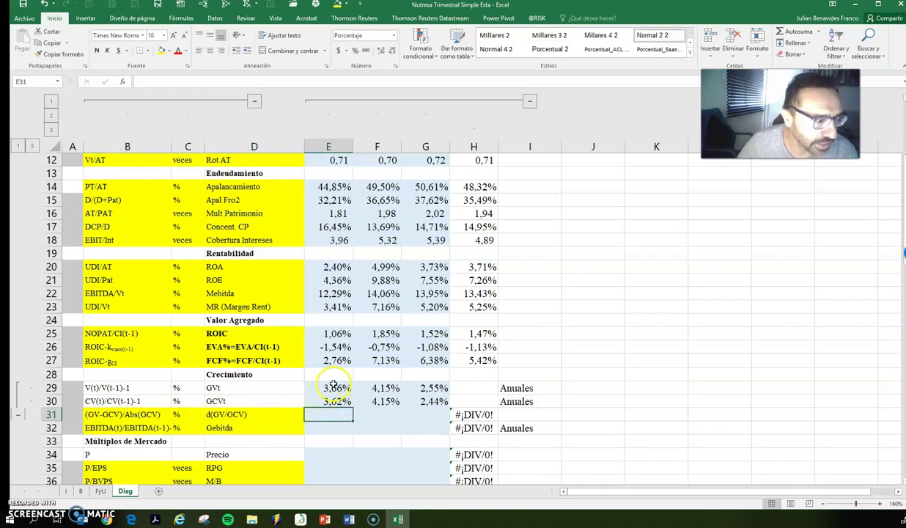
left_click(331, 388)
left_click(326, 398)
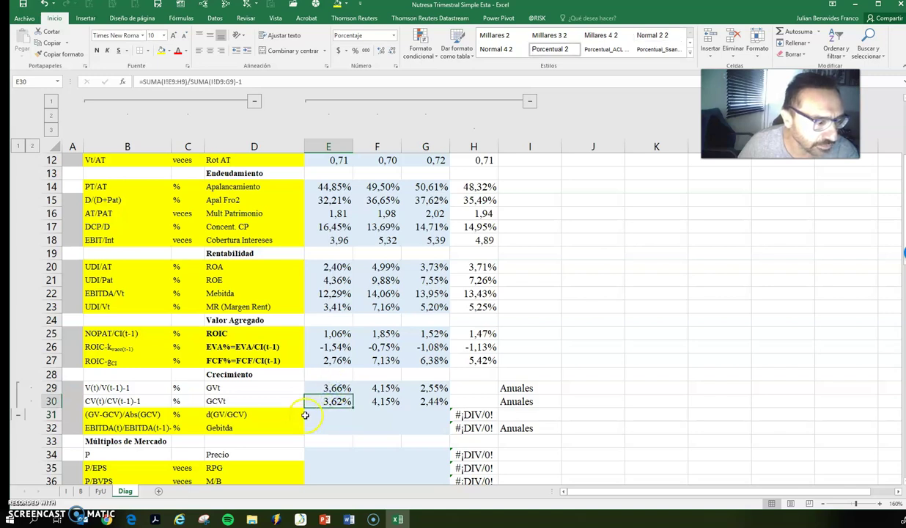
left_click(324, 413)
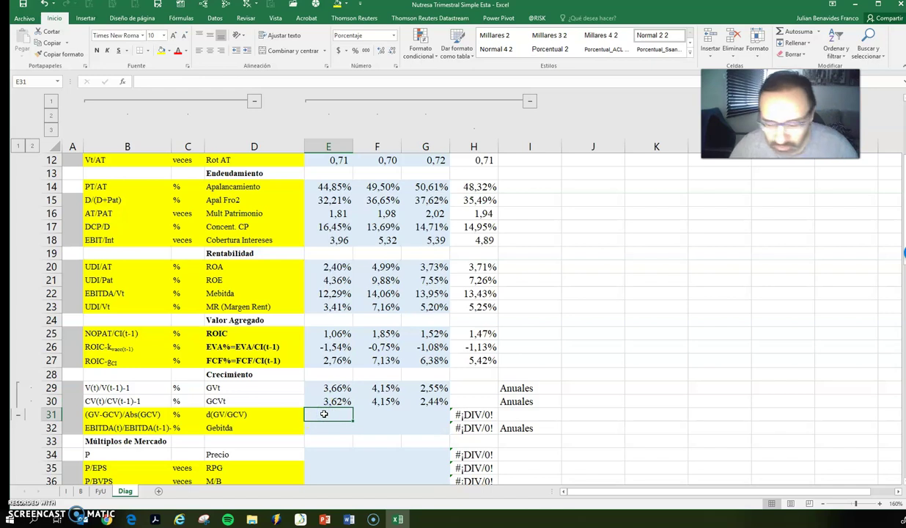
type("=")
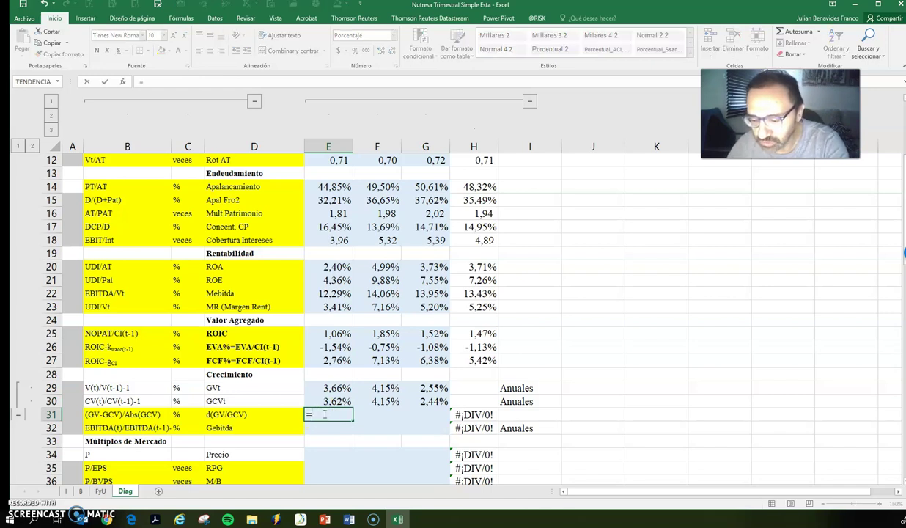
type("(")
key("Up")
key("Up")
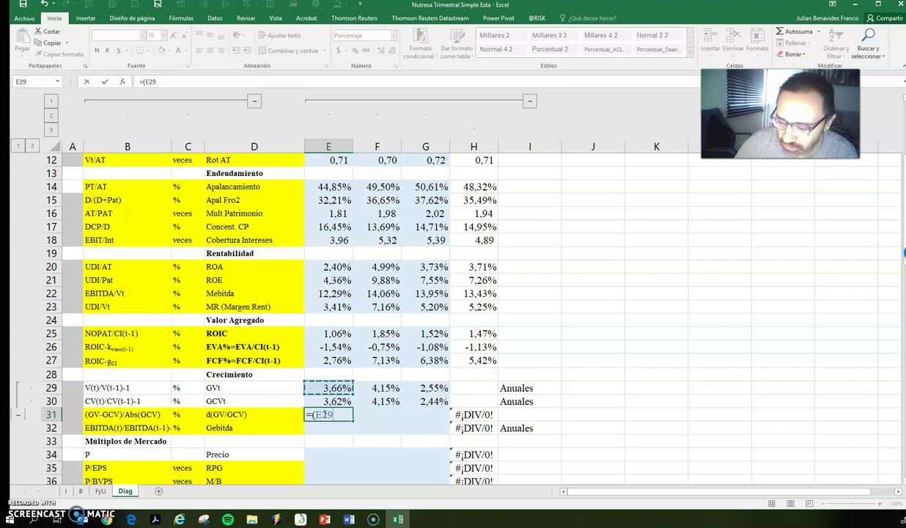
type("-")
key("Up")
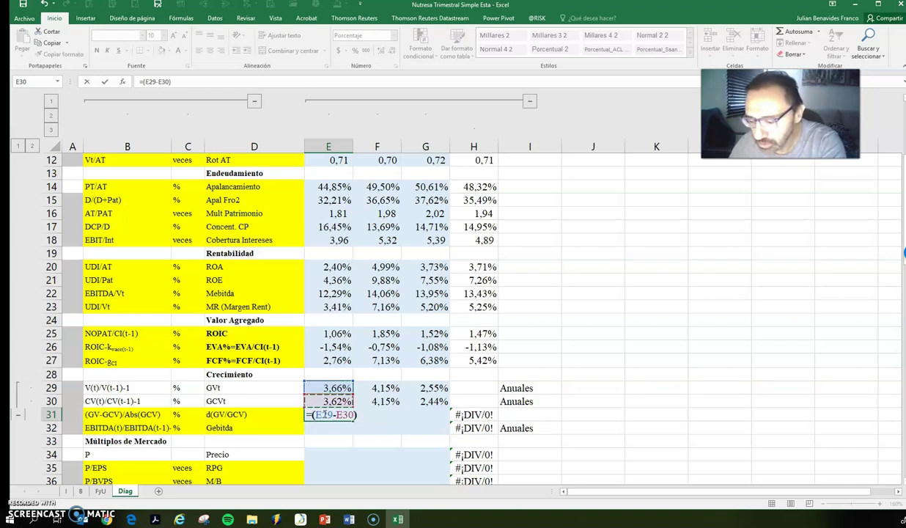
Complete the d(GV/GCV) formula in E31 by dividing the difference by ABS(E30).
type(")/ab")
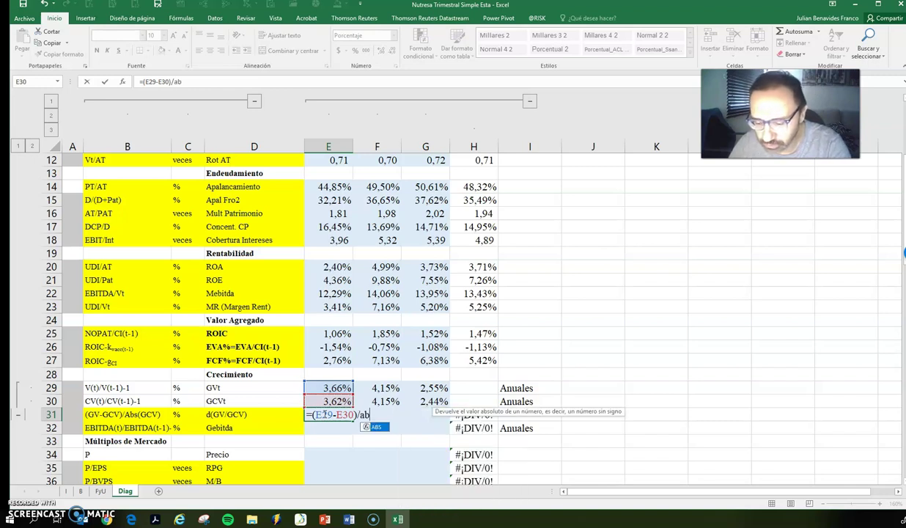
type("s(")
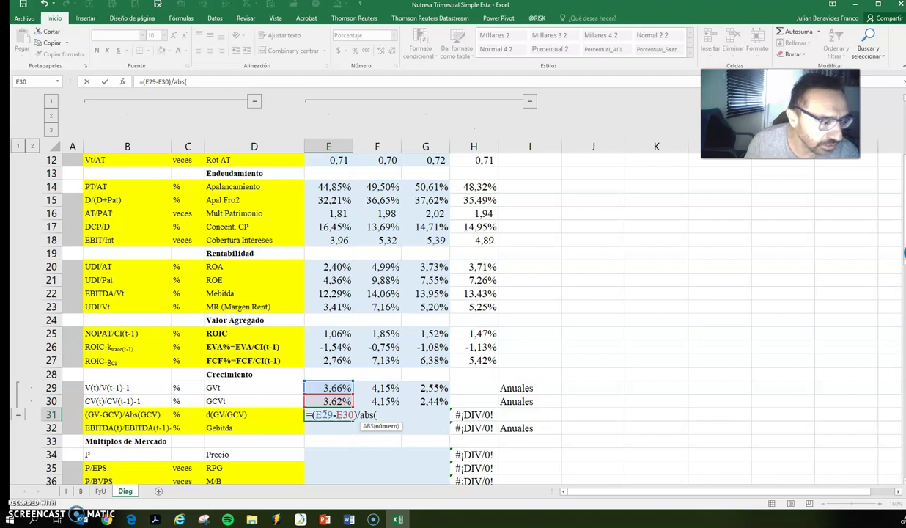
key("Up")
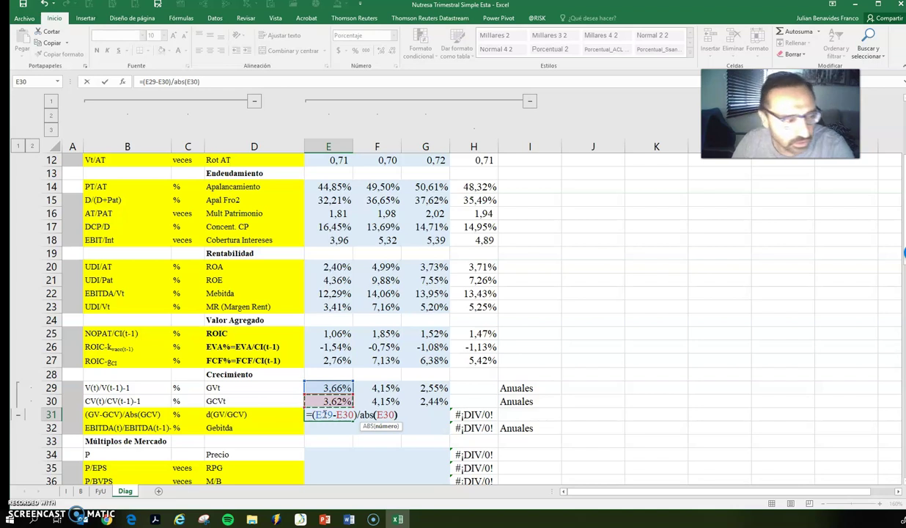
key("Return")
key("Up")
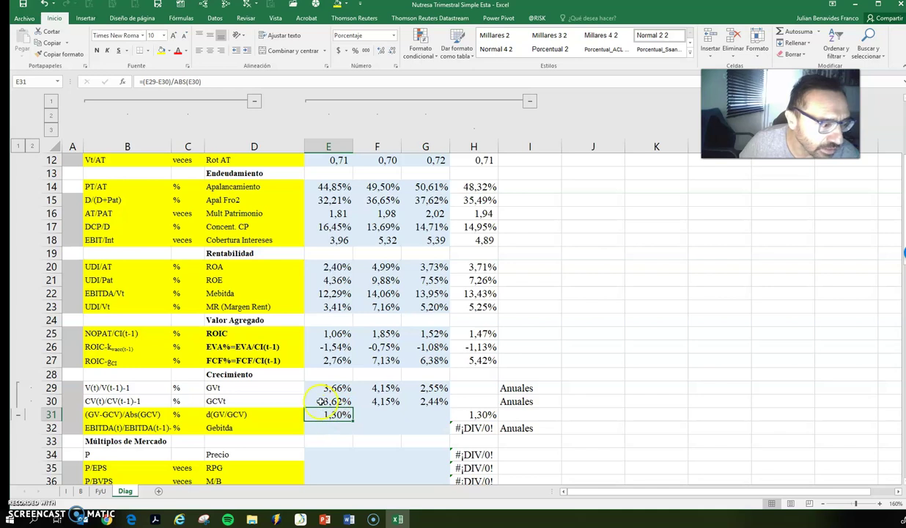
Copy the d(GV/GCV) formula from E31 across to F31 and G31.
left_click_drag(353, 421, 385, 419)
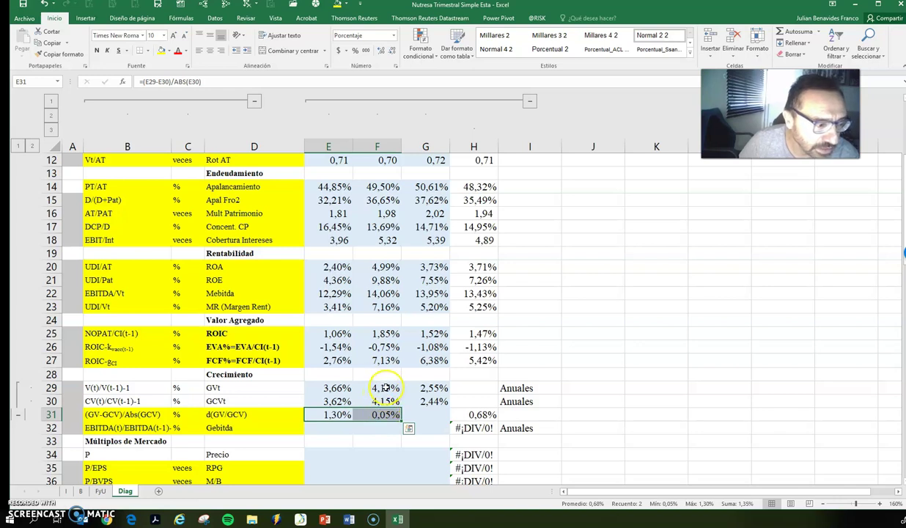
left_click(378, 397)
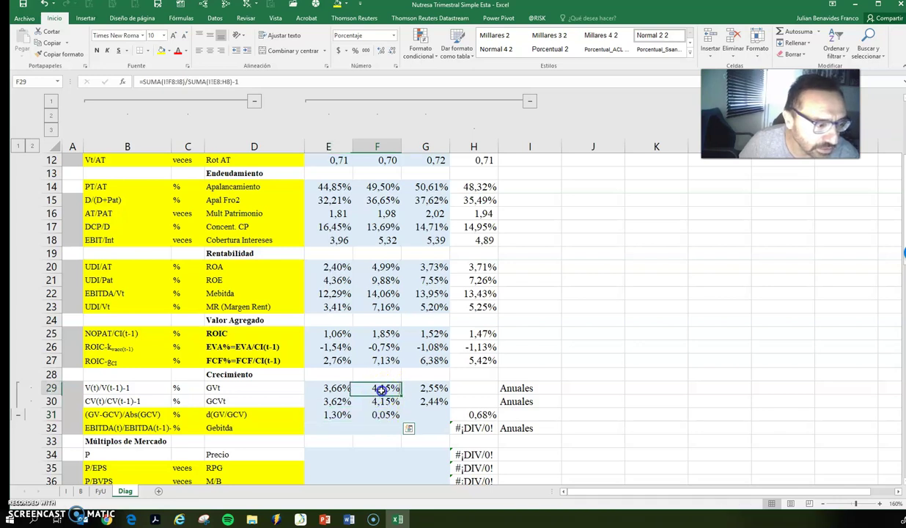
left_click(375, 415)
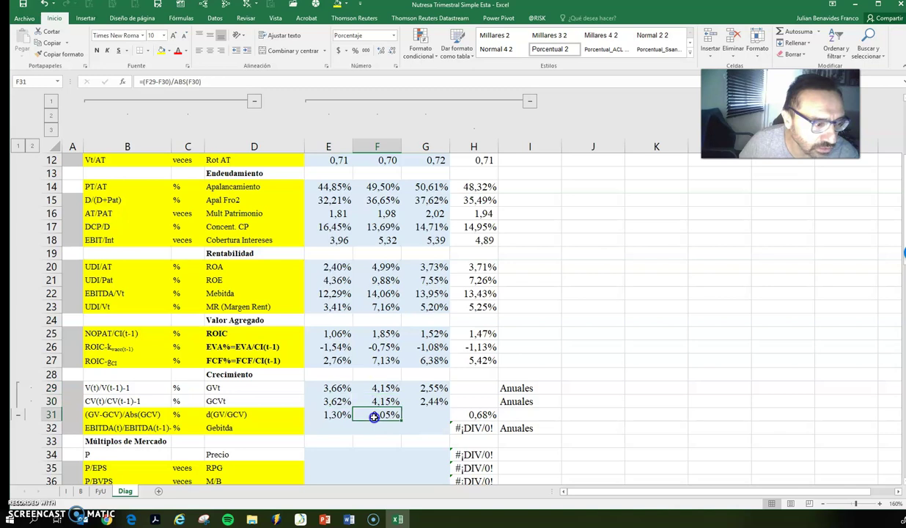
left_click_drag(401, 423, 423, 421)
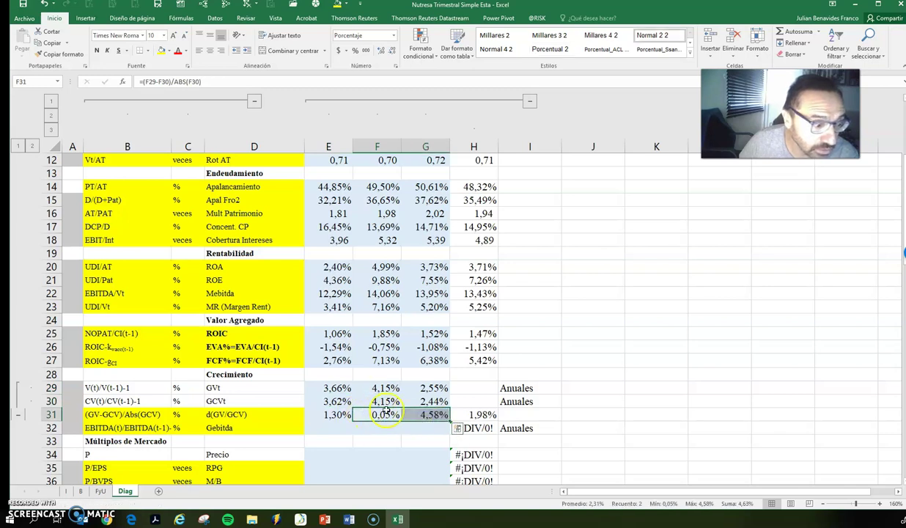
left_click(423, 414)
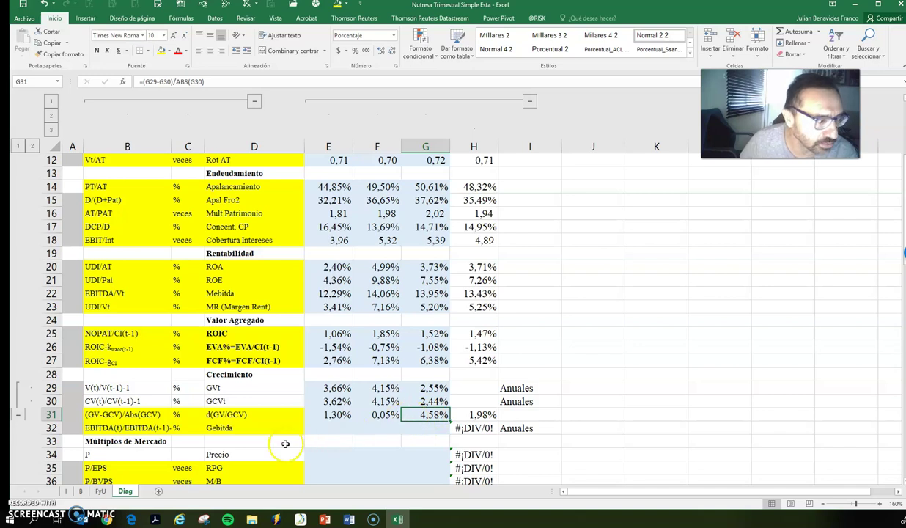
Start the Gebitda formula in E32 with the SUMA of the four 2019 Normalized EBITDA quarters, I!E10:H10.
left_click(332, 429)
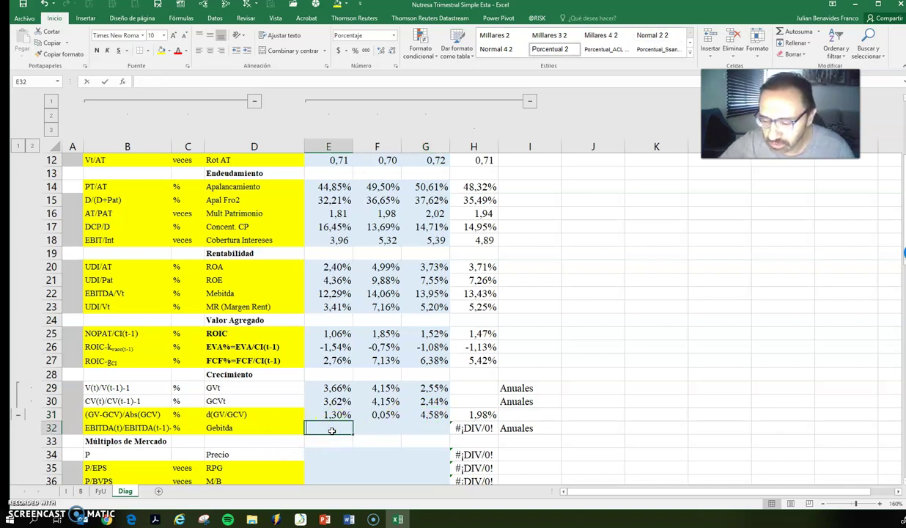
type("=suma")
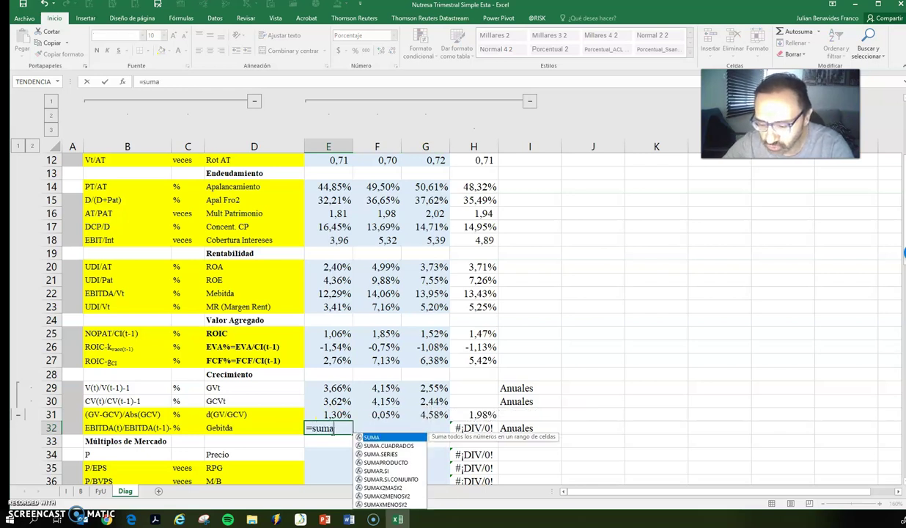
type("(")
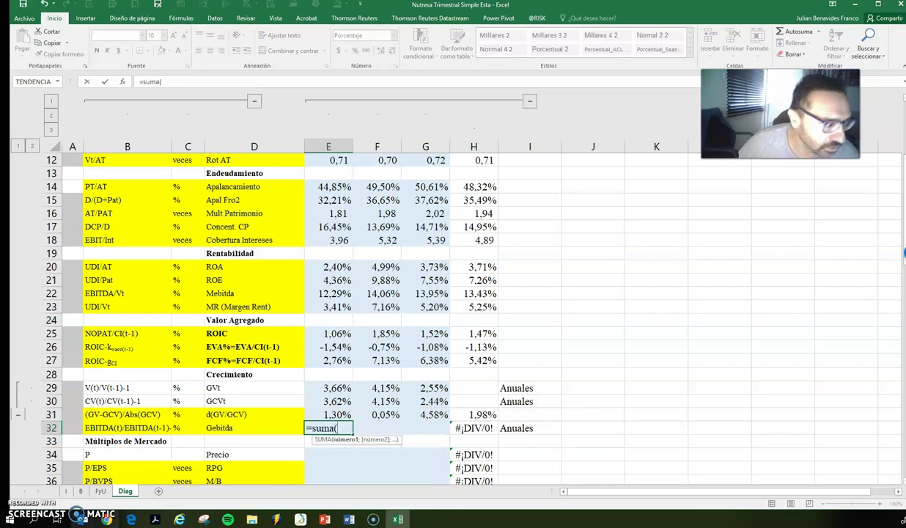
left_click(66, 491)
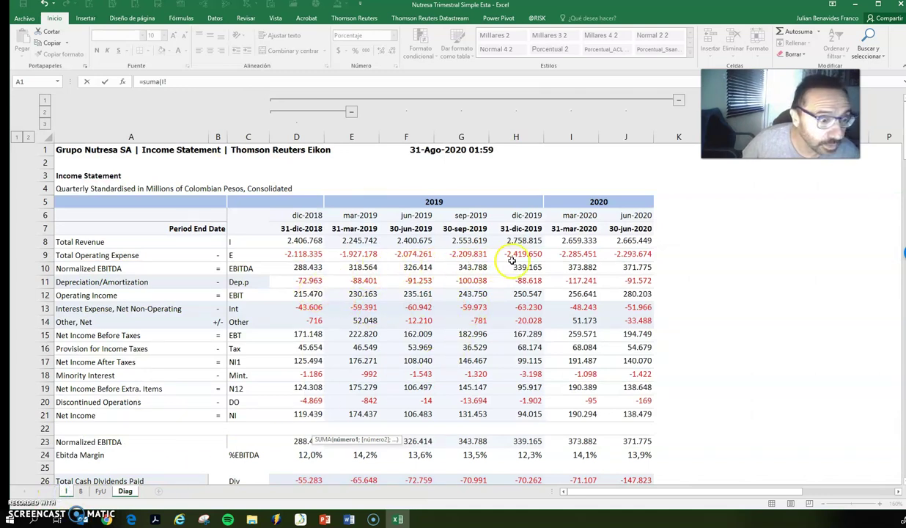
left_click_drag(514, 266, 370, 270)
type(")")
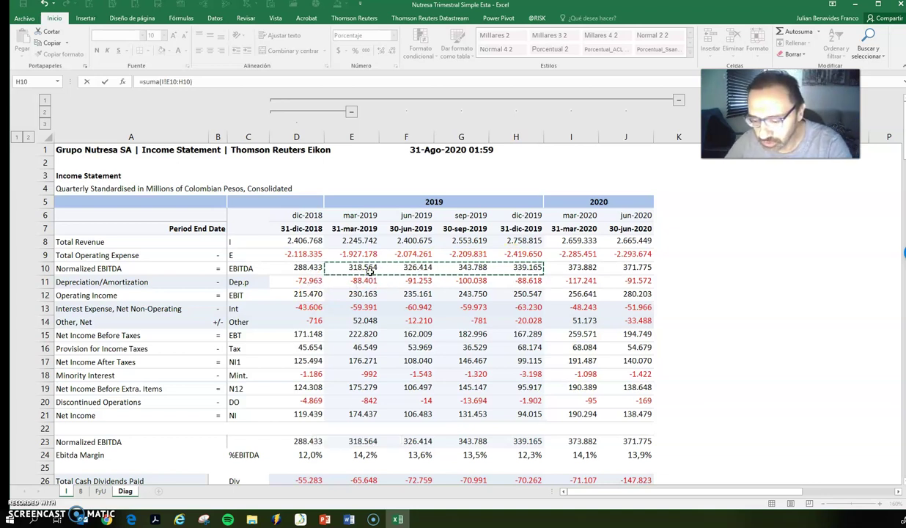
Complete the Gebitda formula by dividing by SUMA(I!D10:G10) and subtracting 1, and copy it across to G32.
type("suma(")
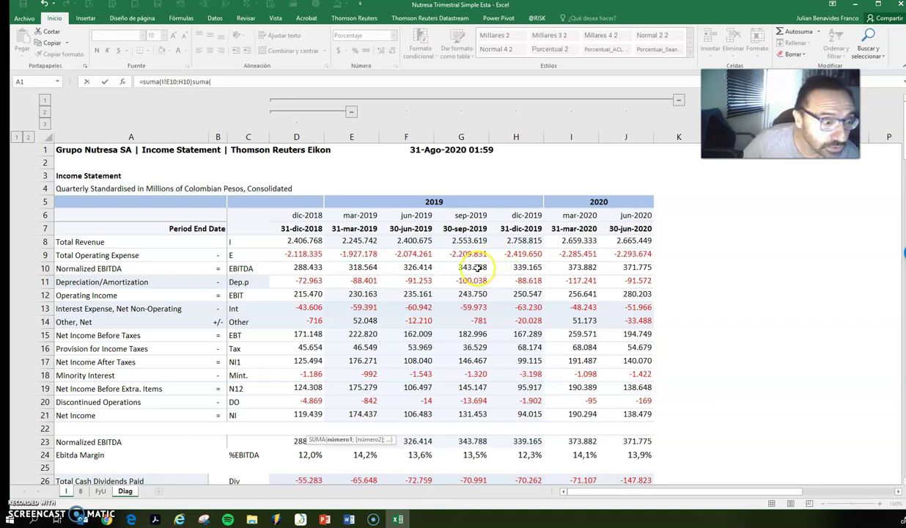
left_click_drag(477, 269, 313, 267)
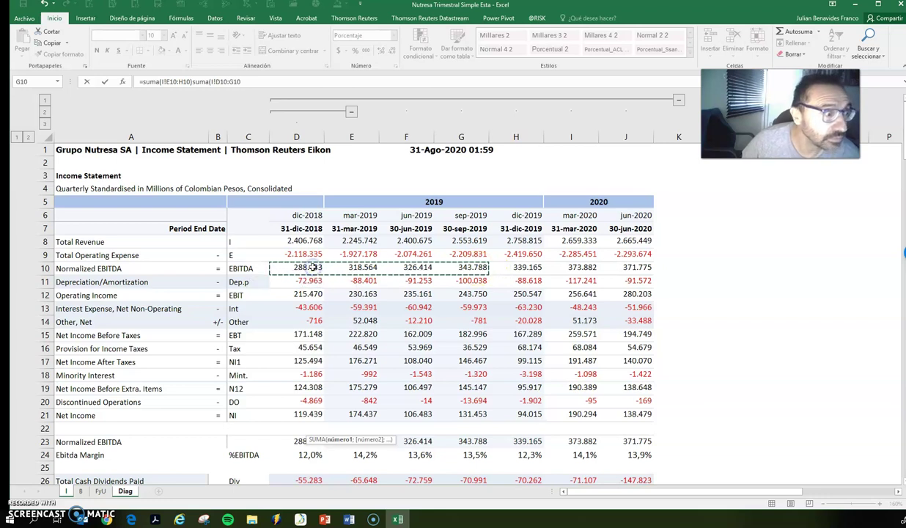
left_click(255, 182)
left_click(195, 82)
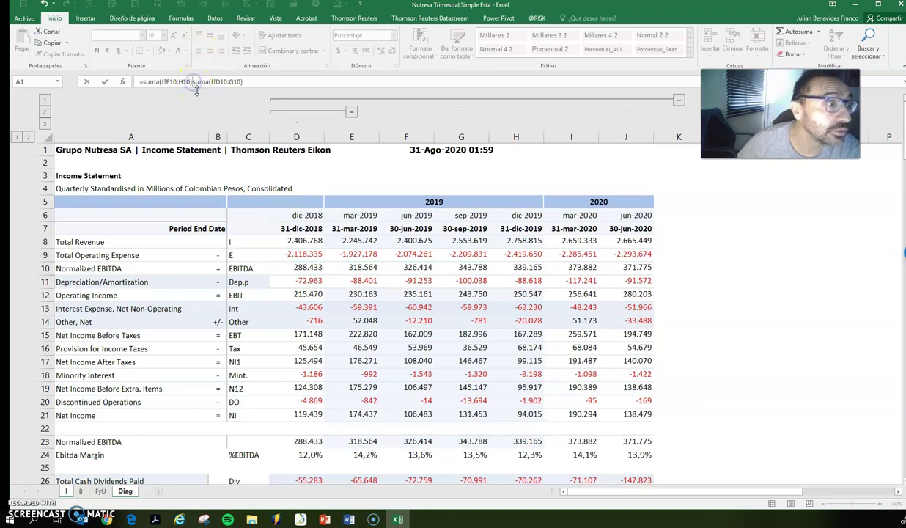
type("/")
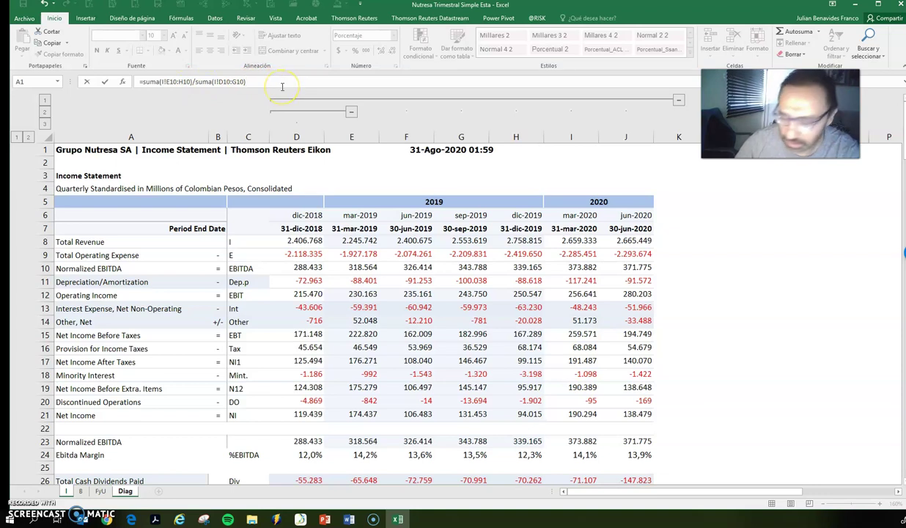
key("Return")
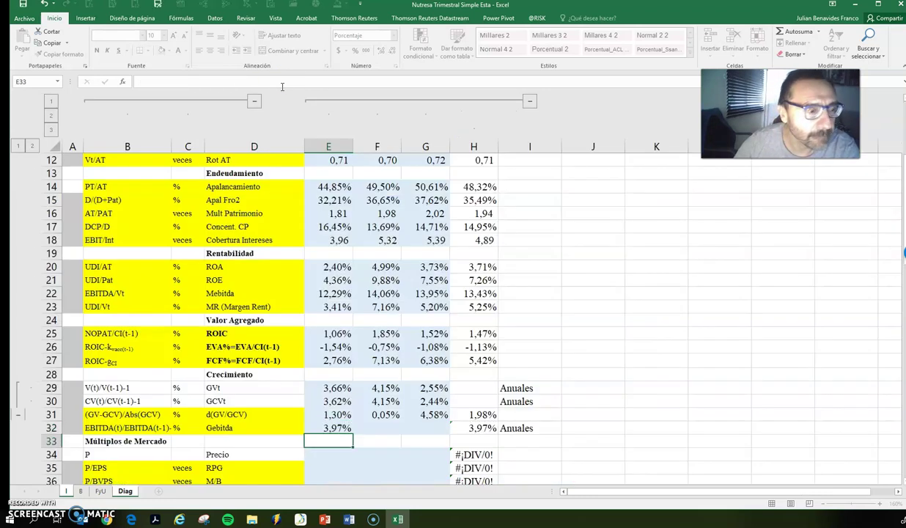
key("Up")
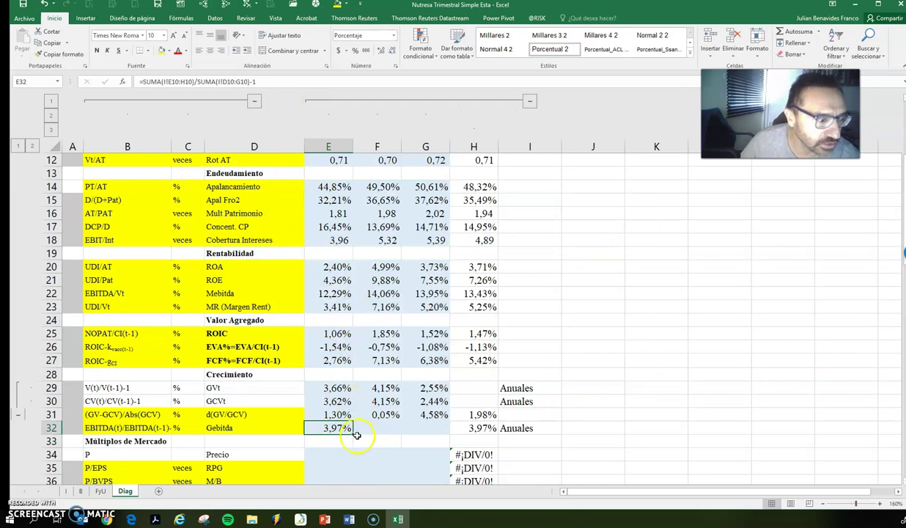
left_click_drag(353, 433, 441, 432)
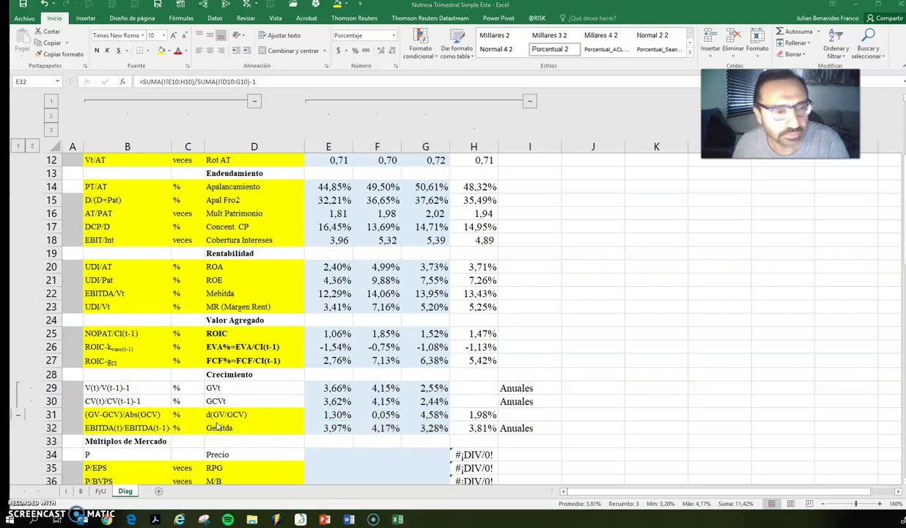
Switch to the slide show and advance from the Crecimiento slide to the Múltiplos slide.
key("alt+Tab")
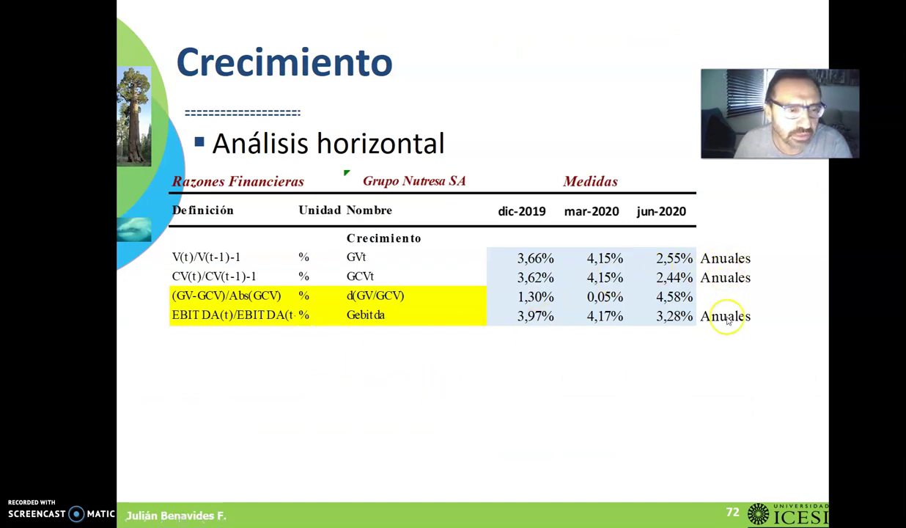
left_click(384, 377)
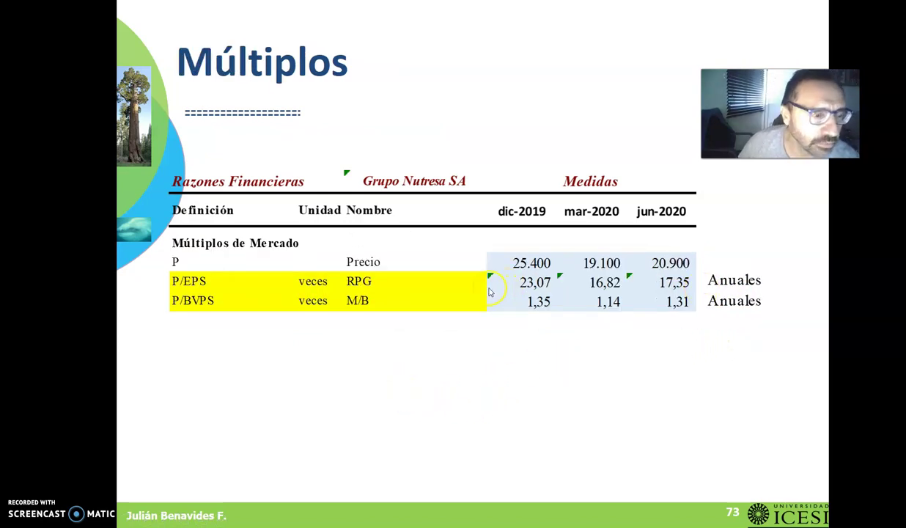
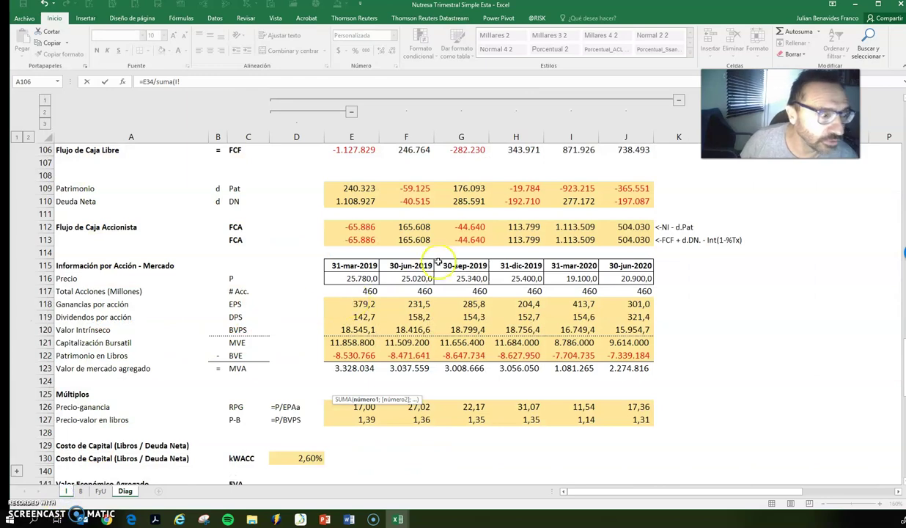
Continue the RPG formula in E35 by dividing the price by the bracketed sum of the four 2019 Net Income quarters, I!E21:H21.
scroll(495, 275, "up", 3)
scroll(511, 267, "up", 9)
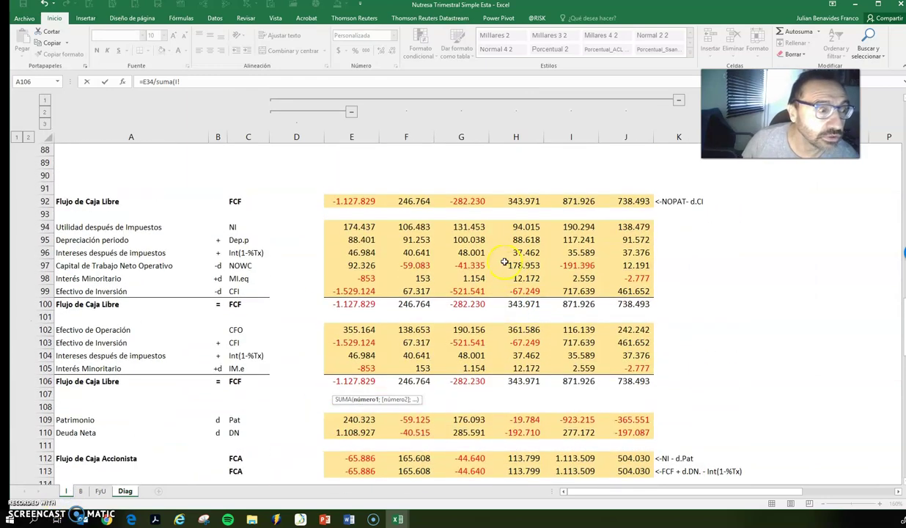
scroll(511, 261, "up", 6)
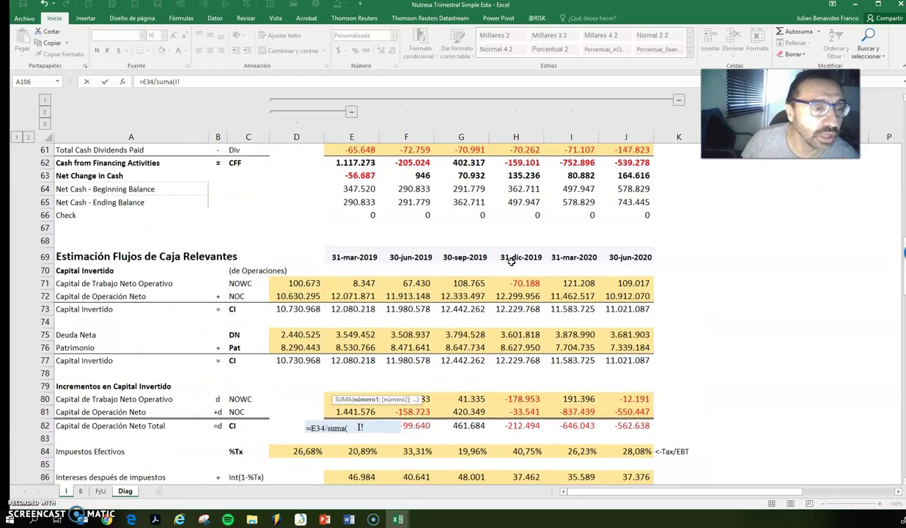
scroll(510, 262, "up", 10)
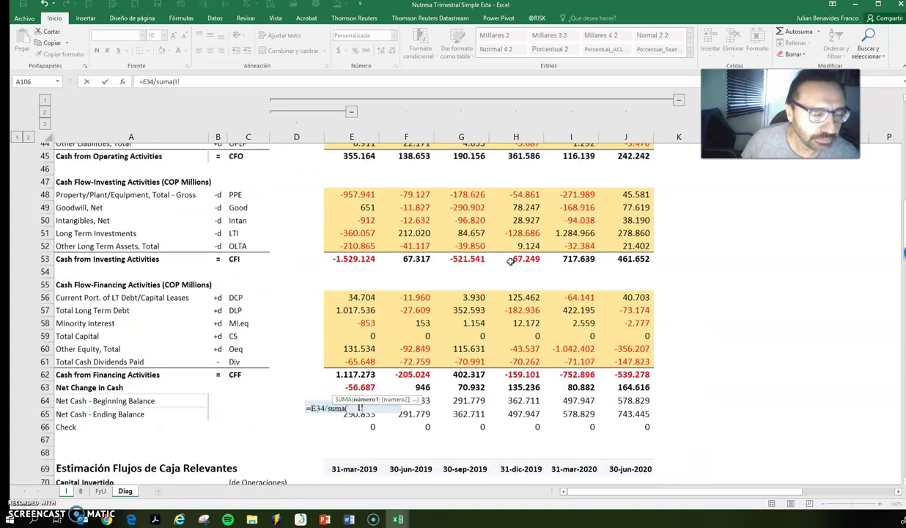
scroll(510, 261, "up", 4)
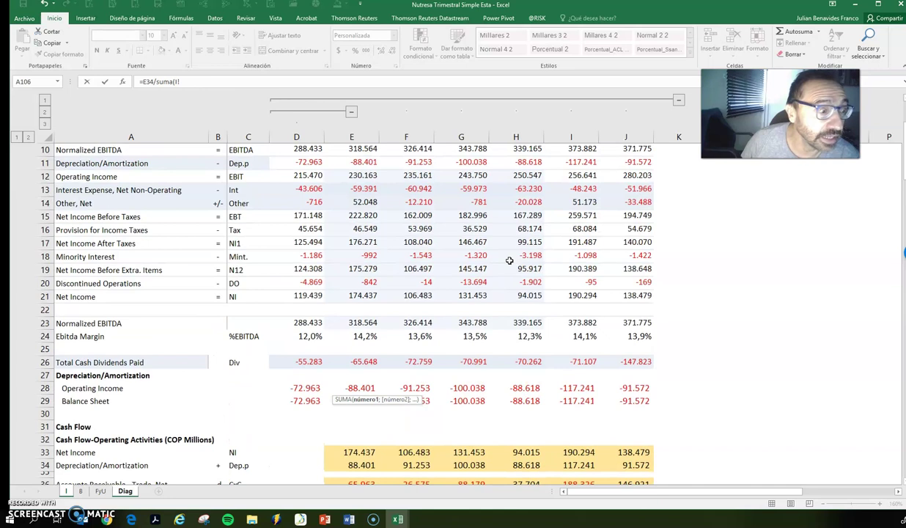
left_click_drag(521, 295, 365, 296)
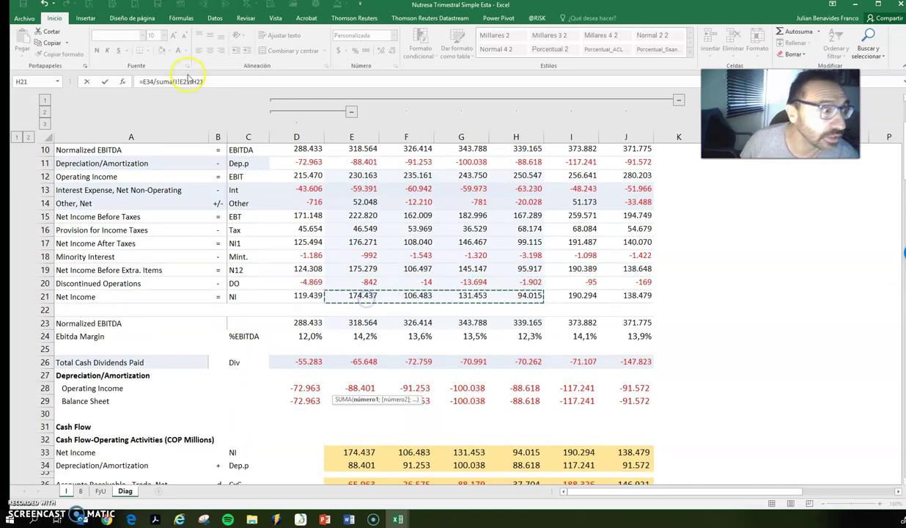
left_click(153, 82)
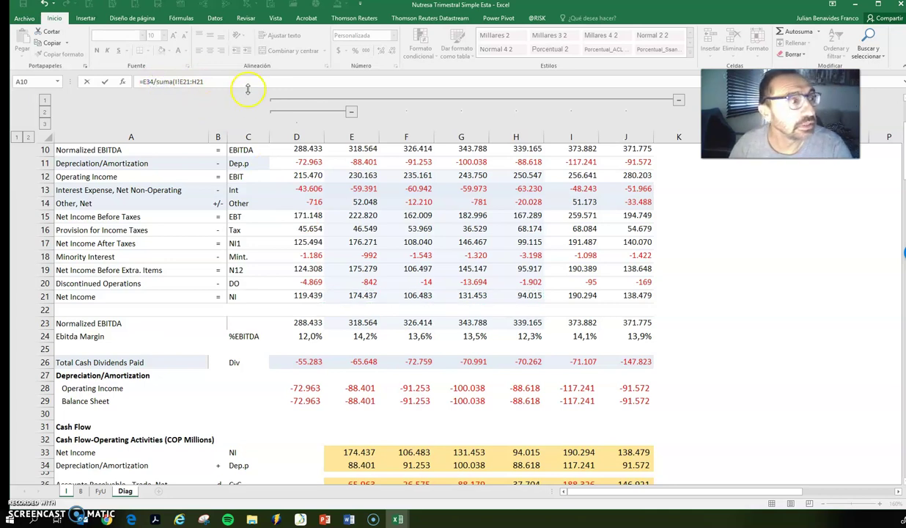
left_click(208, 80)
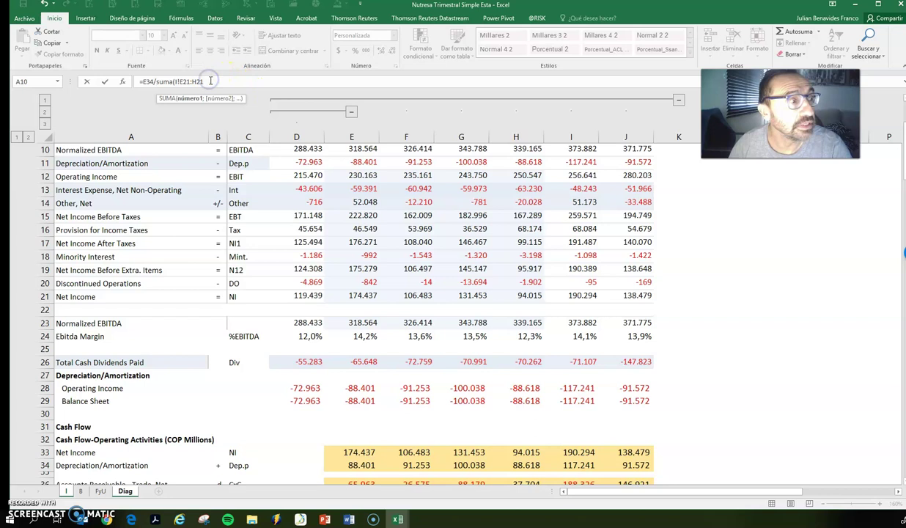
type(")/")
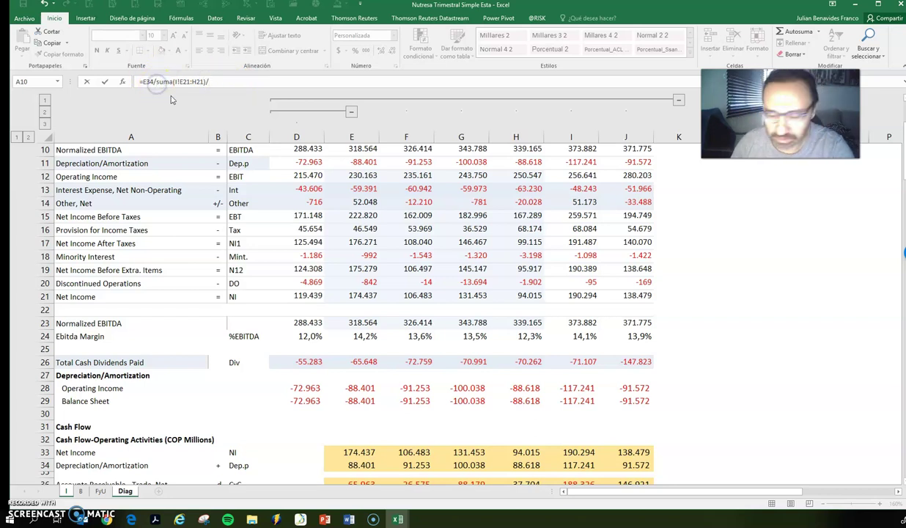
left_click(224, 86)
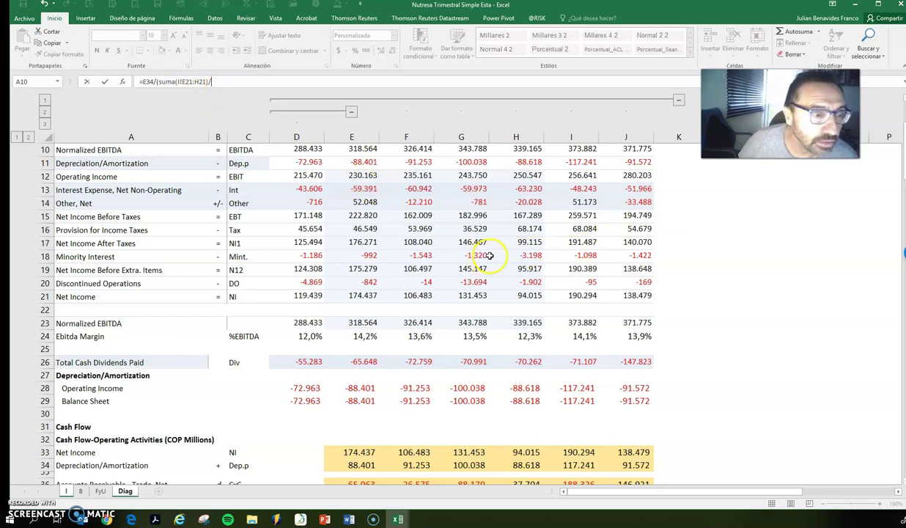
Complete the RPG formula by dividing the net income sum by the December 2019 total shares, I!H117, and copy it across to G35.
left_click(519, 362)
key("Down")
key("Down")
key("Down")
key("Down")
key("Down")
key("Down")
key("Down")
key("Down")
key("Down")
key("Down")
key("Down")
key("Down")
key("Down")
key("Down")
key("Down")
key("Down")
key("Down")
key("Down")
key("Down")
key("Down")
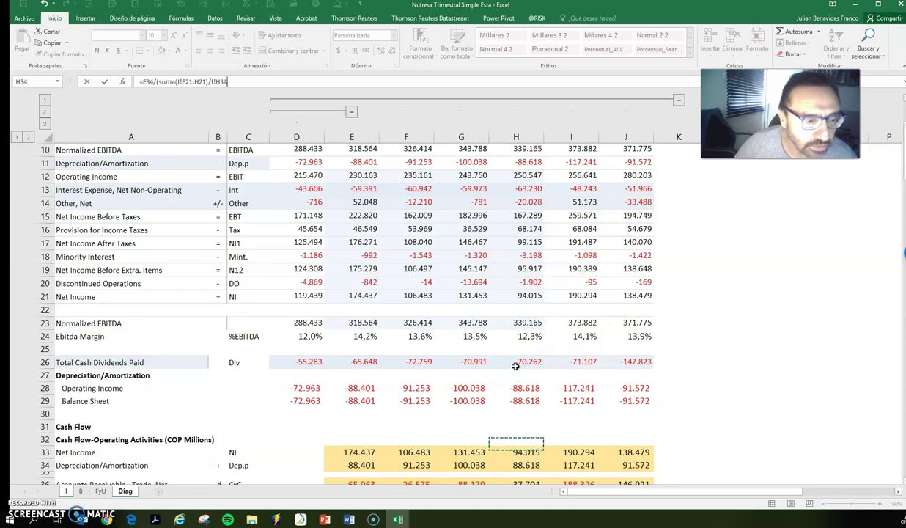
key("Down")
key("Down")
key("Down")
key("Down")
key("Down")
key("Down")
key("Down")
key("Down")
key("Down")
key("Down")
key("Down")
key("Down")
key("Down")
key("Down")
key("Down")
key("Down")
key("Down")
key("Down")
key("Down")
key("Down")
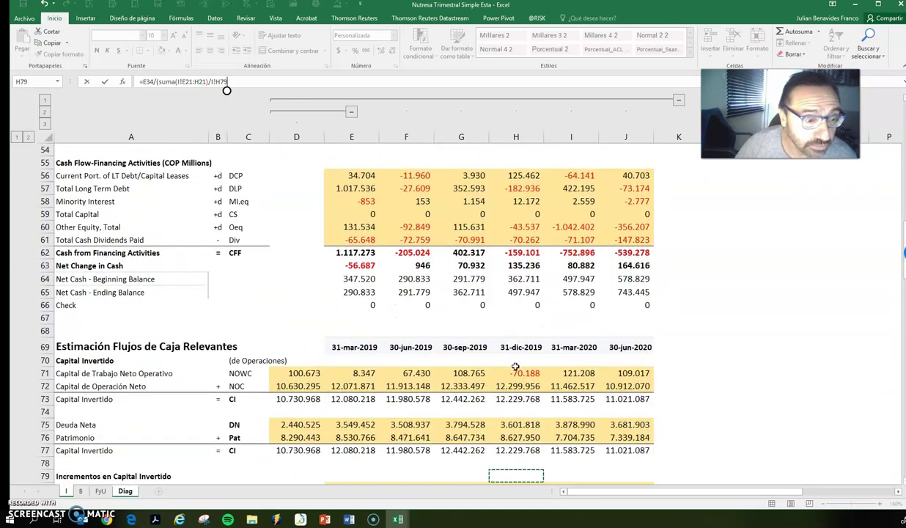
key("Down")
key("Down")
key("Down")
key("Down")
key("Down")
key("Down")
key("Down")
key("Down")
key("Down")
key("Down")
key("Down")
key("Down")
key("Down")
key("Down")
key("Down")
key("Down")
key("Down")
key("Down")
key("Down")
key("Down")
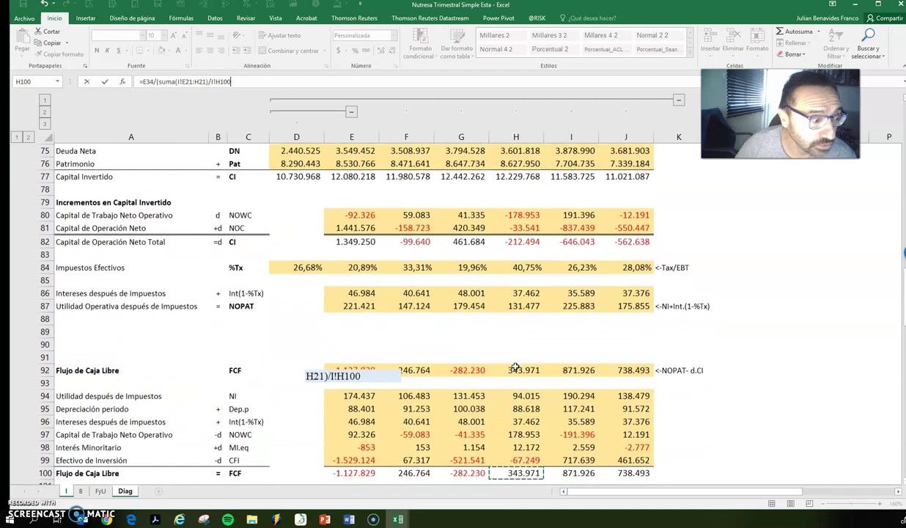
key("Down")
key("Down")
key("Down")
key("Down")
key("Down")
key("Down")
key("Down")
key("Down")
key("Down")
key("Down")
key("Down")
key("Down")
key("Down")
key("Down")
key("Down")
key("Down")
key("Down")
key("Down")
key("Down")
key("Down")
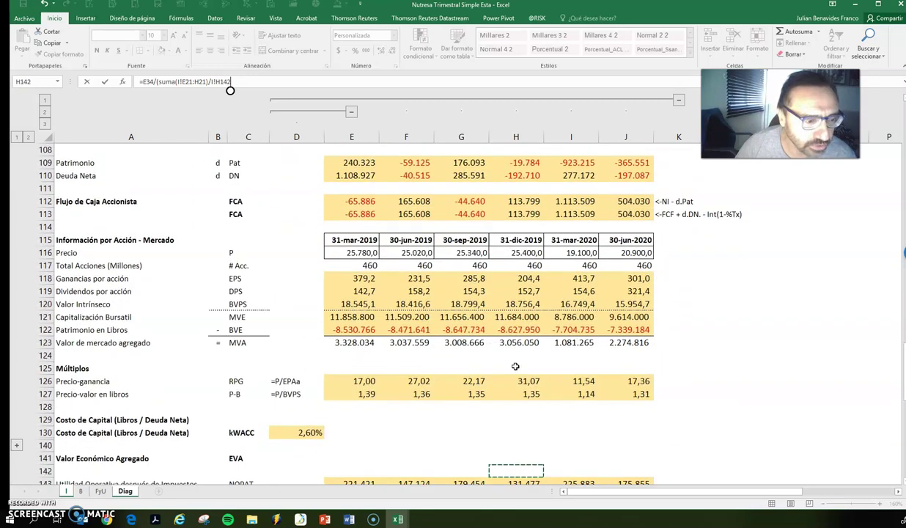
key("Up")
key("Up")
key("Up")
key("Up")
key("Up")
key("Up")
key("Up")
key("Up")
key("Up")
key("Up")
key("Up")
key("Up")
key("Up")
key("Up")
key("Up")
key("Up")
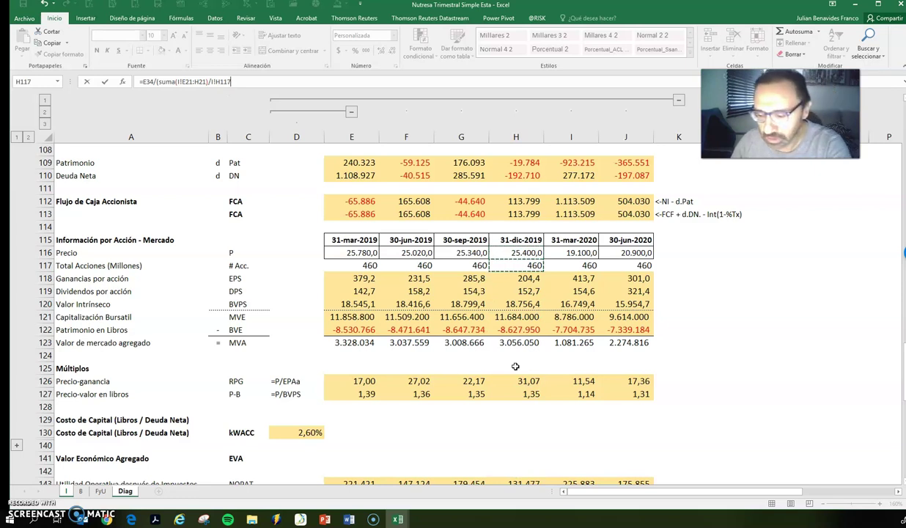
type(")")
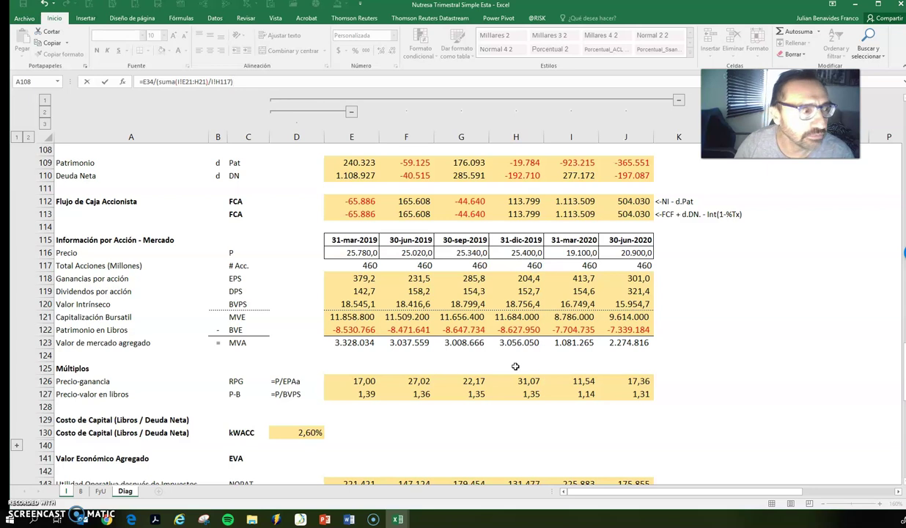
key("Return")
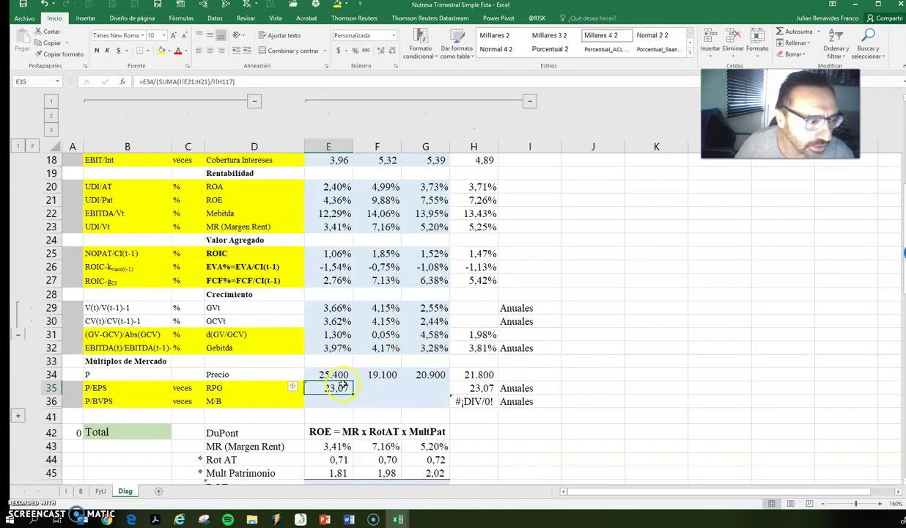
left_click_drag(353, 394, 432, 400)
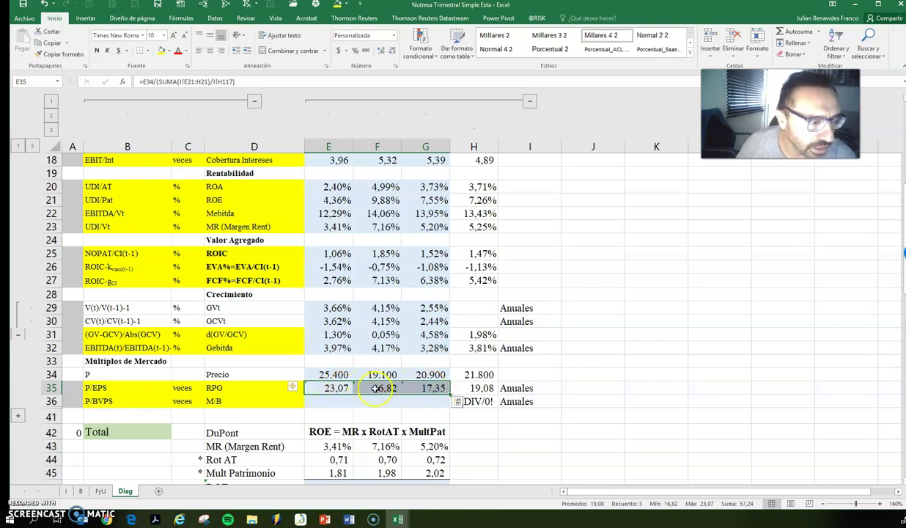
Compare the RPG formulas in E35:G35 with the Precio-ganancia formulas in H126:J126 of sheet I.
left_click(333, 389)
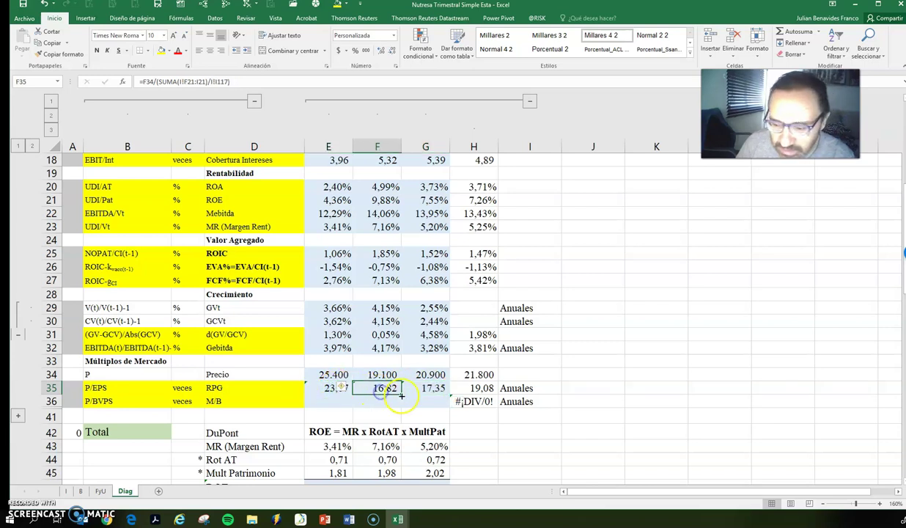
left_click(427, 389)
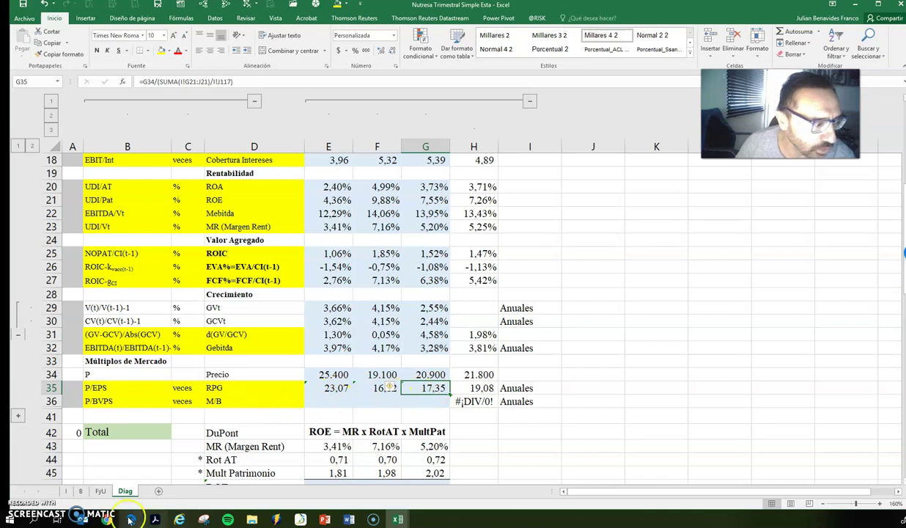
left_click(65, 491)
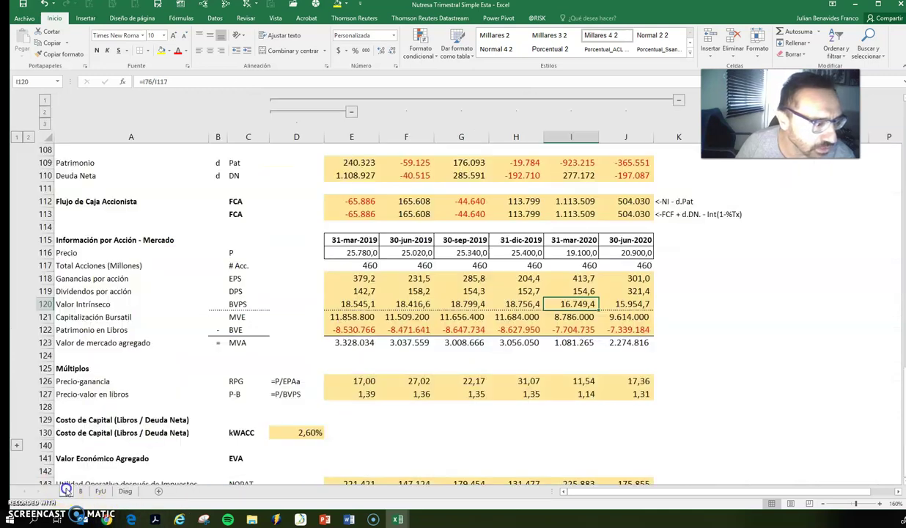
left_click(522, 381)
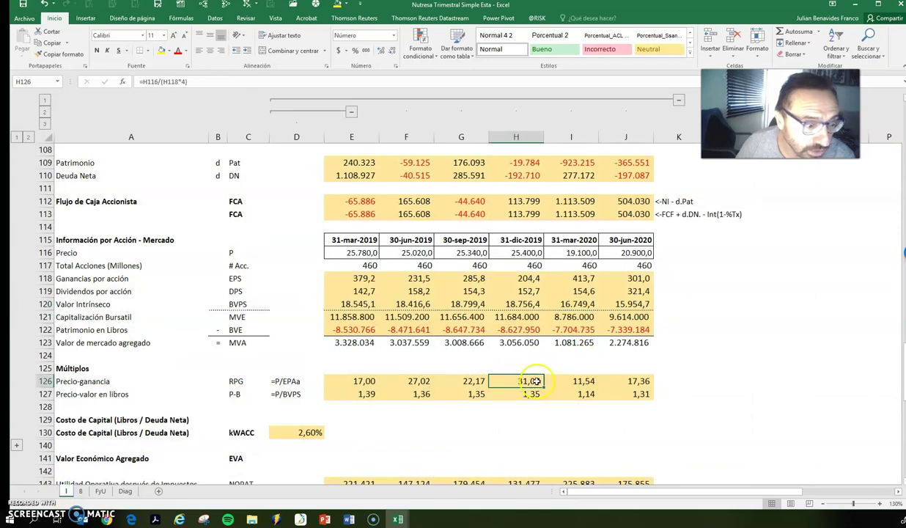
left_click(581, 380)
left_click(641, 380)
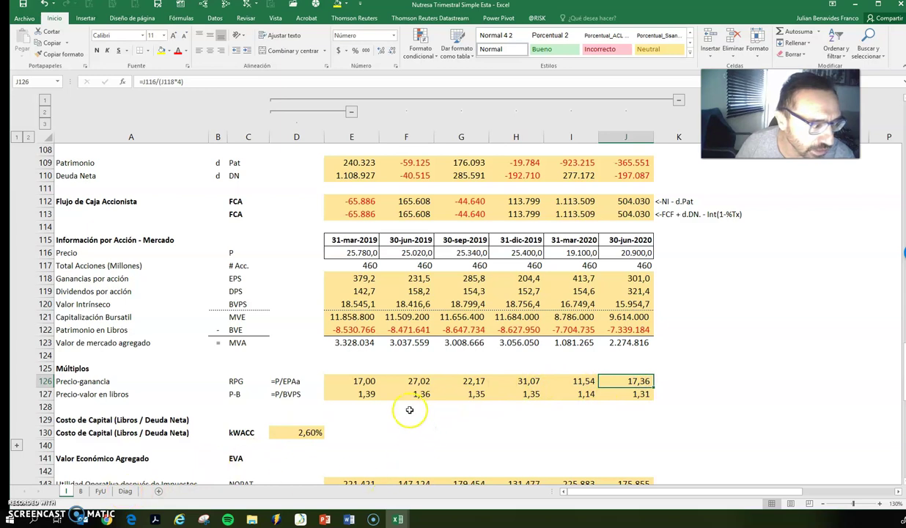
left_click(125, 491)
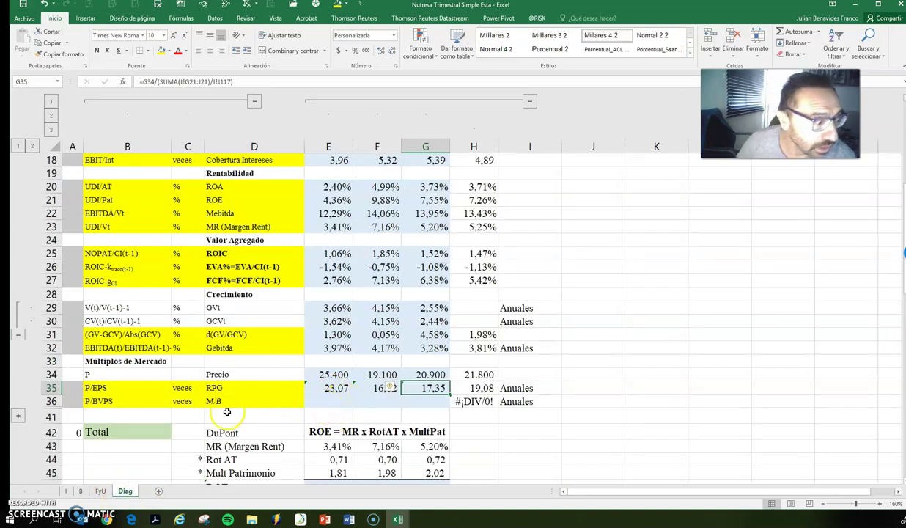
Link the M/B ratio in E36 to the Precio-valor en libros multiple in I!H127 and copy it across to G36.
left_click(325, 400)
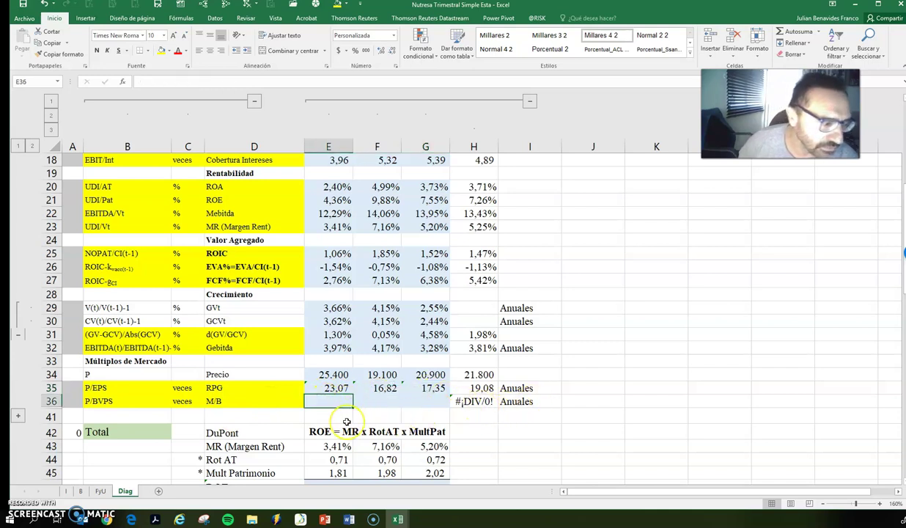
type("=")
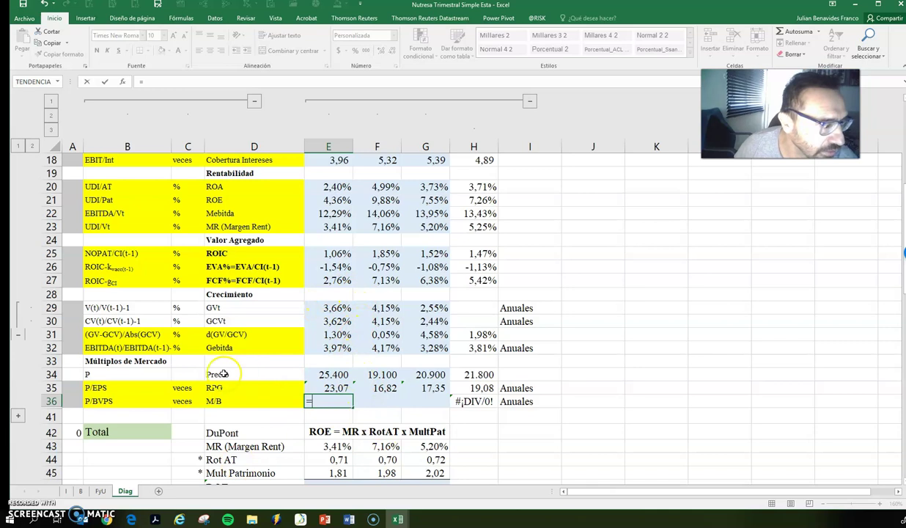
left_click(67, 491)
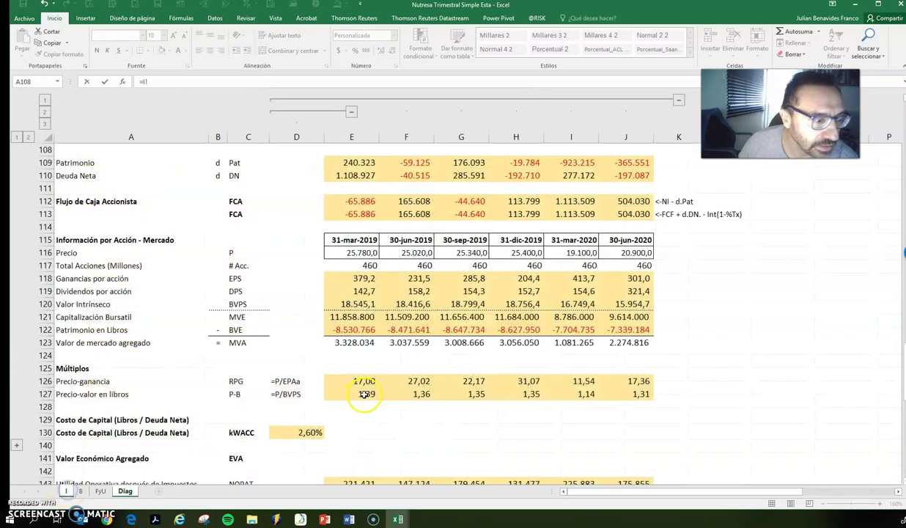
left_click(528, 396)
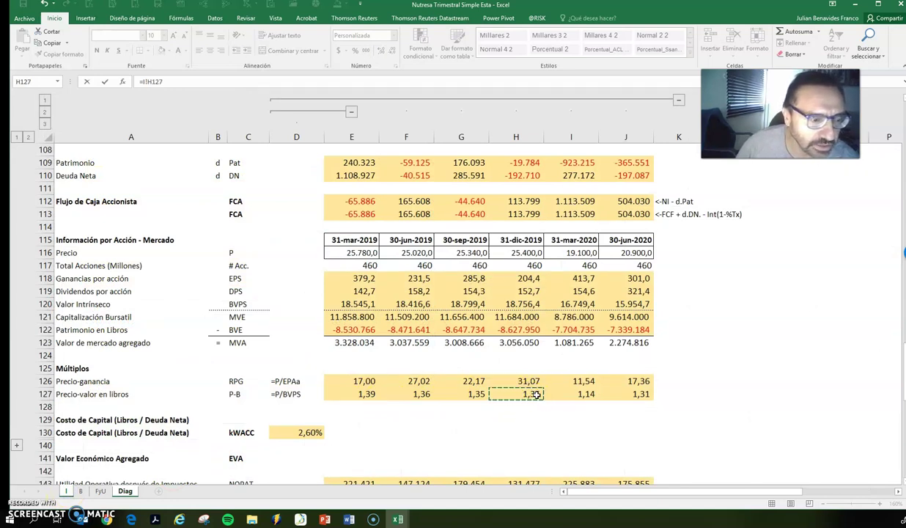
key("Return")
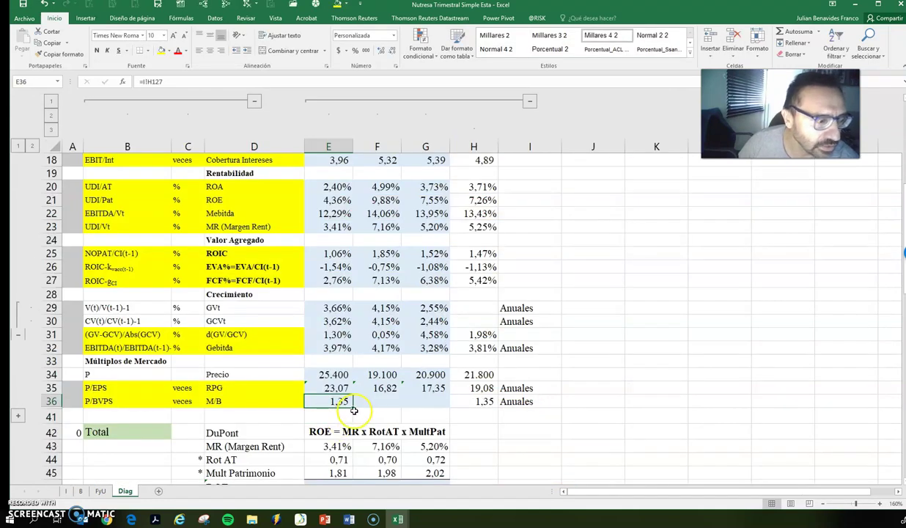
left_click_drag(353, 408, 431, 397)
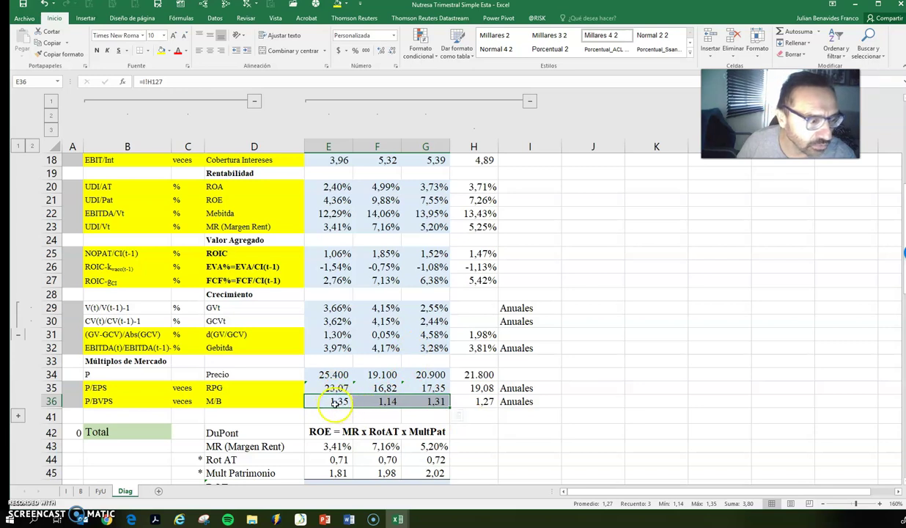
Check the copied M/B references in E36:G36 and review the ratio table from Liquidez through Múltiplos de Mercado.
key("Right")
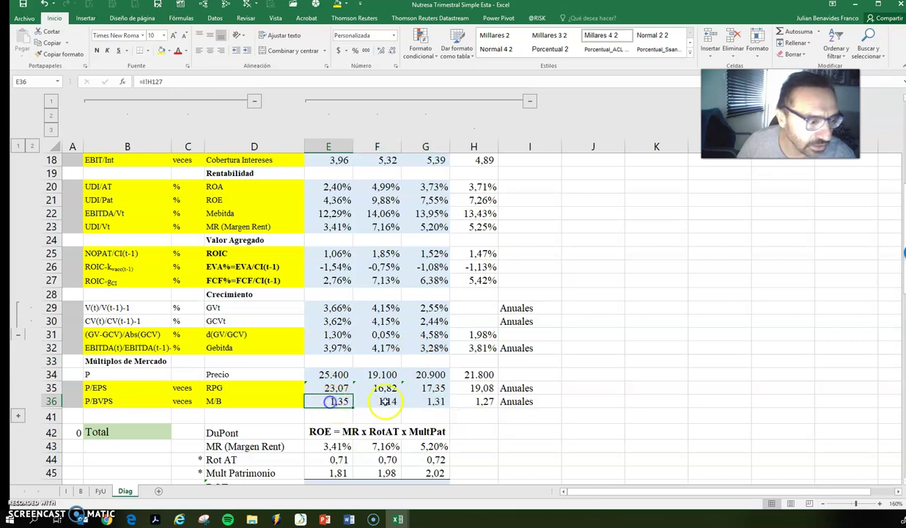
key("Left")
key("Right")
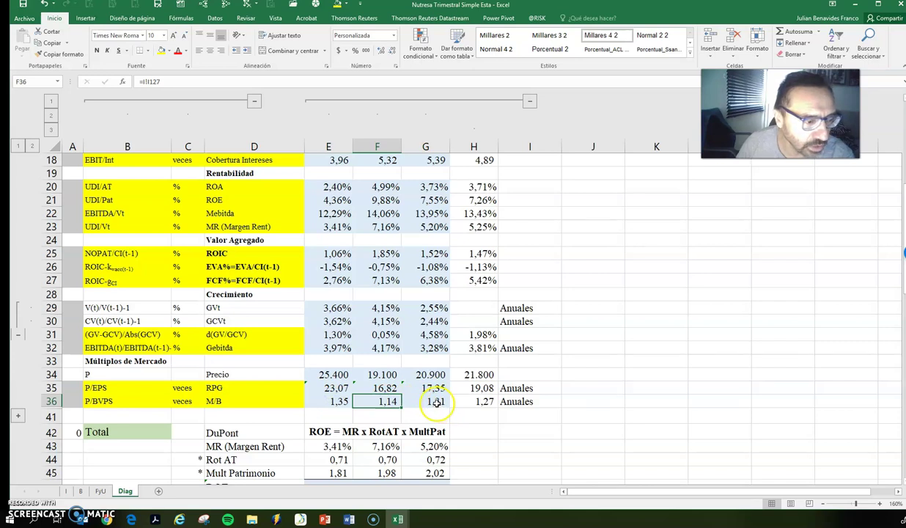
left_click(422, 393)
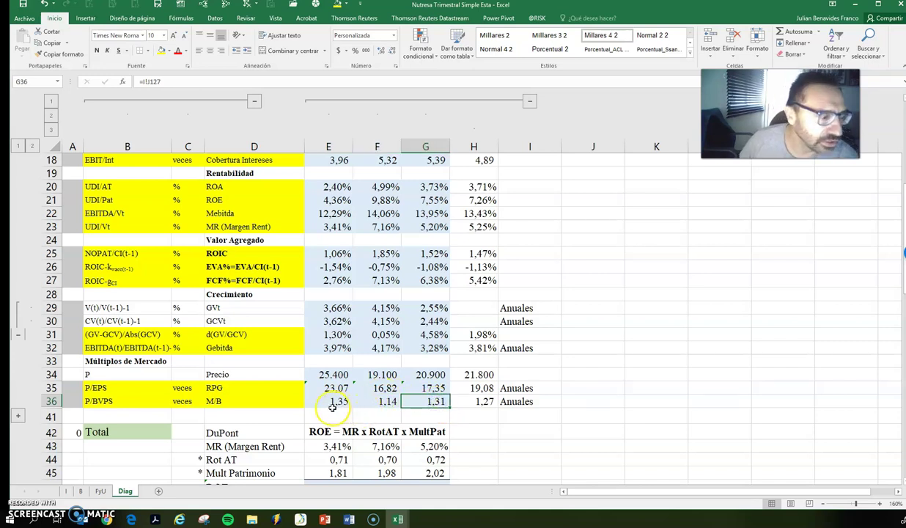
scroll(331, 409, "up", 6)
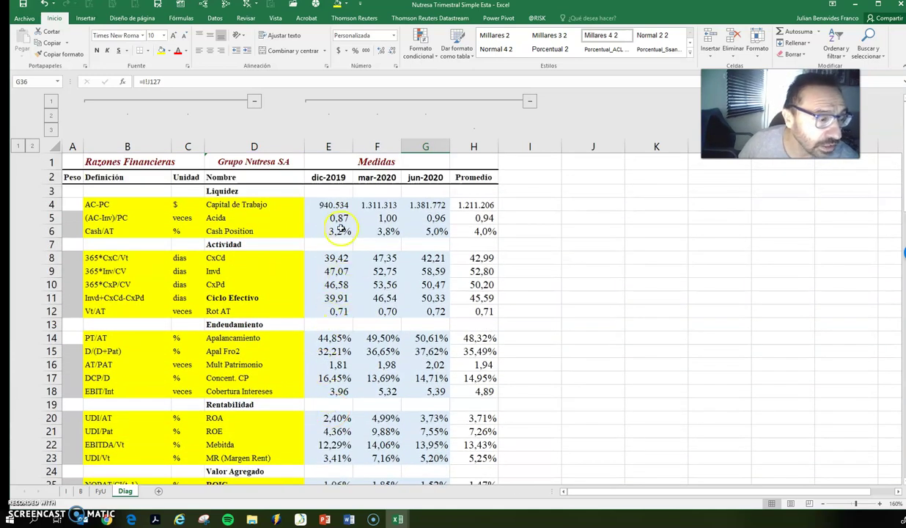
scroll(345, 320, "down", 2)
scroll(350, 321, "down", 4)
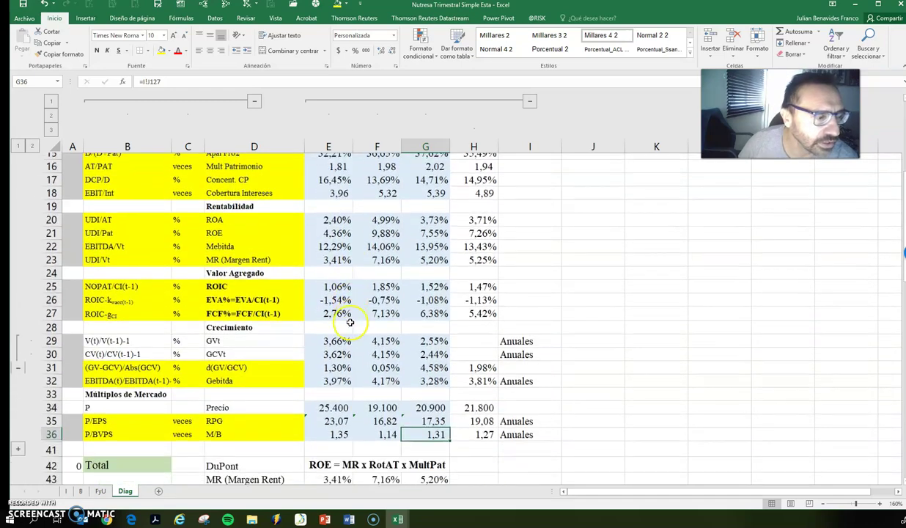
scroll(334, 316, "up", 6)
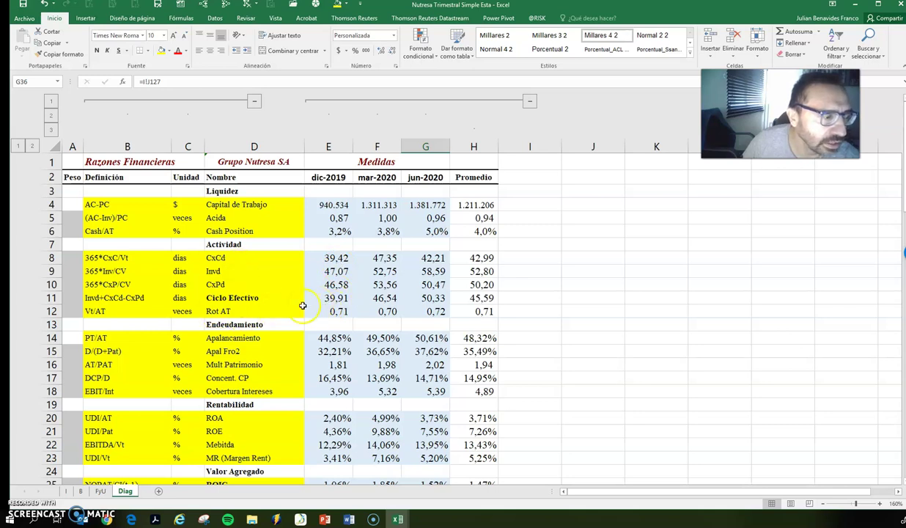
Review the Diag ratio table from Liquidez down through Múltiplos de Mercado to the DuPont breakdown of ROE.
scroll(339, 310, "down", 1)
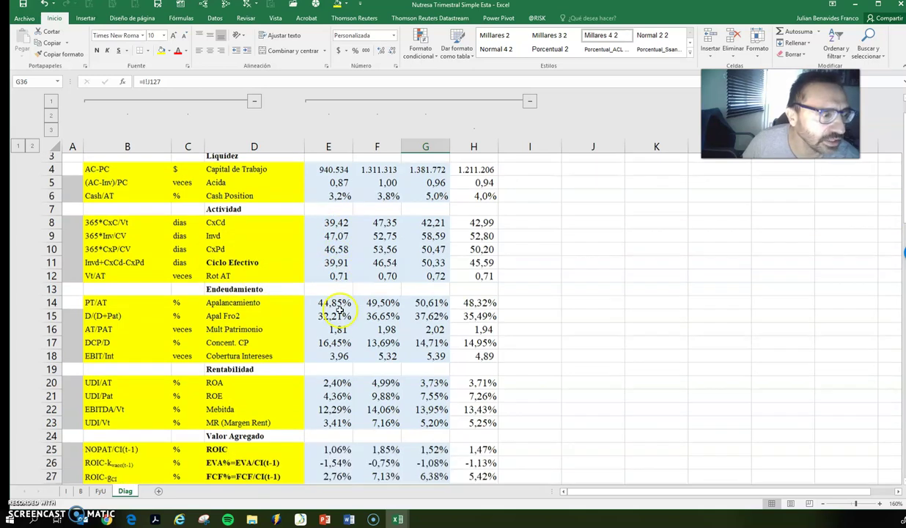
scroll(340, 309, "down", 1)
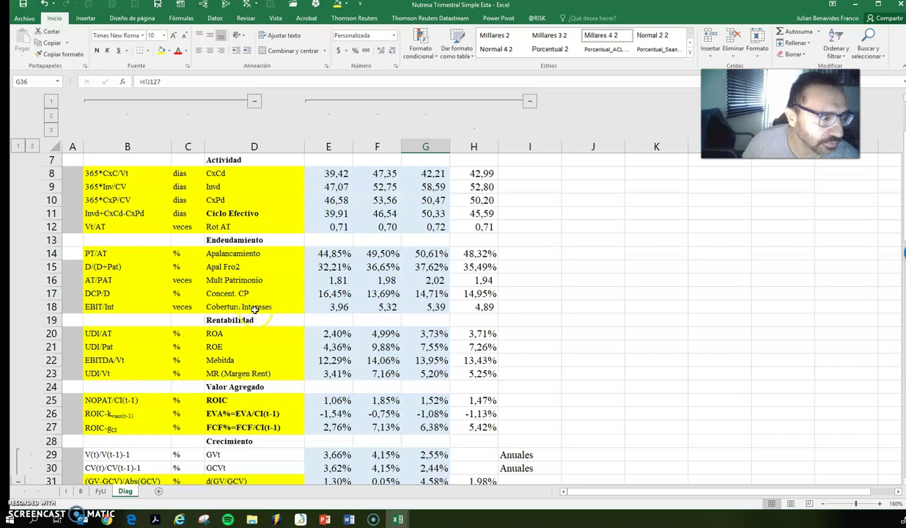
scroll(343, 297, "down", 1)
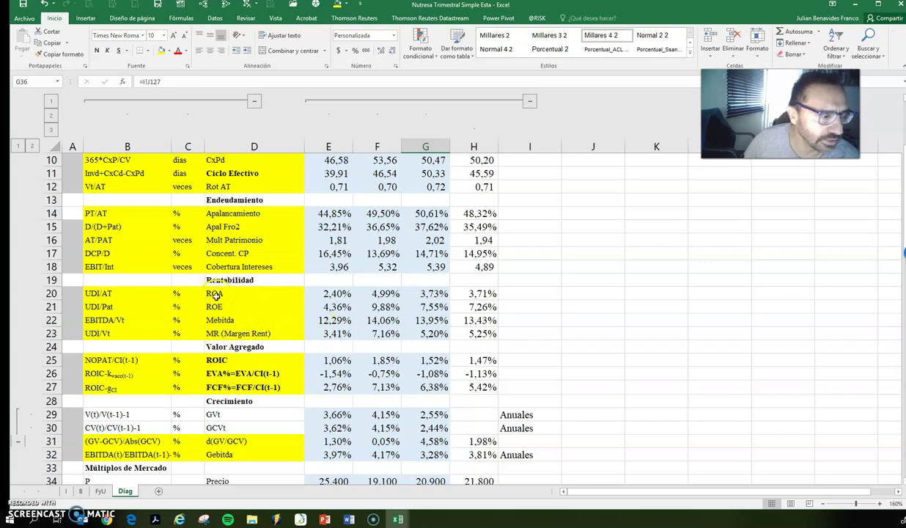
scroll(219, 316, "down", 1)
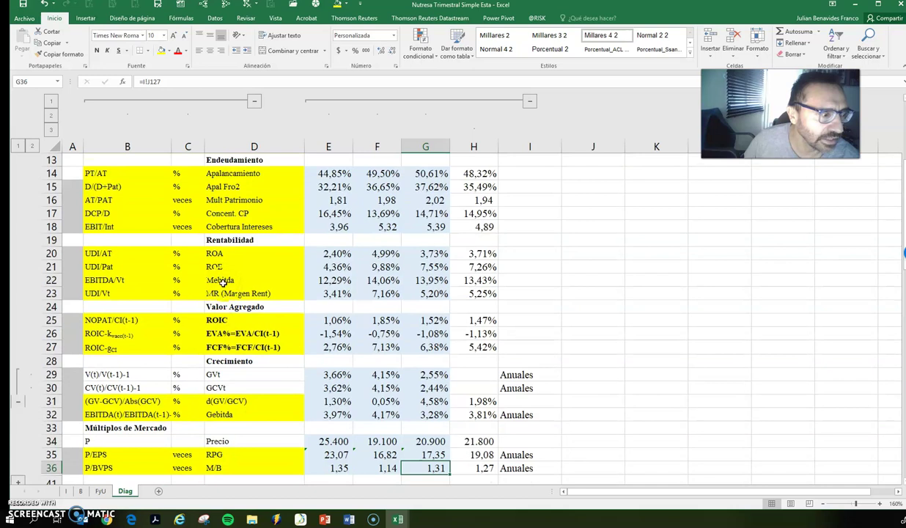
scroll(248, 309, "down", 1)
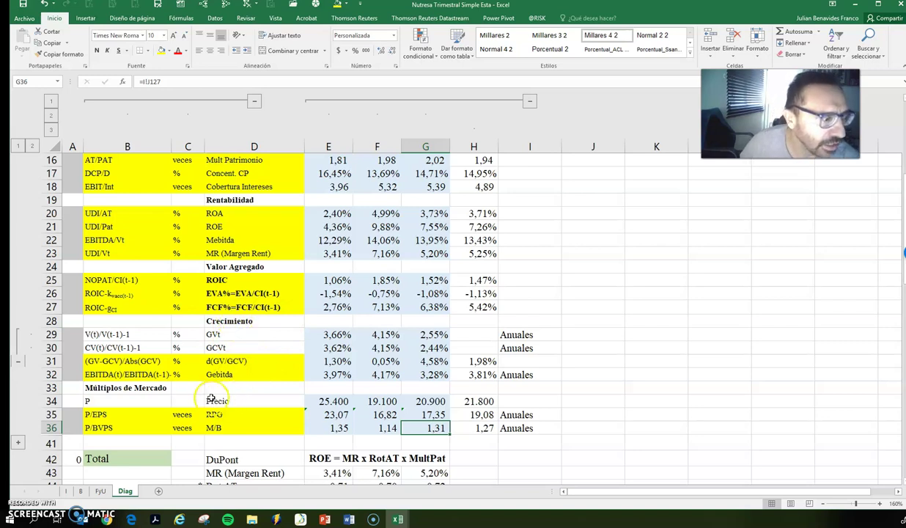
scroll(212, 407, "down", 1)
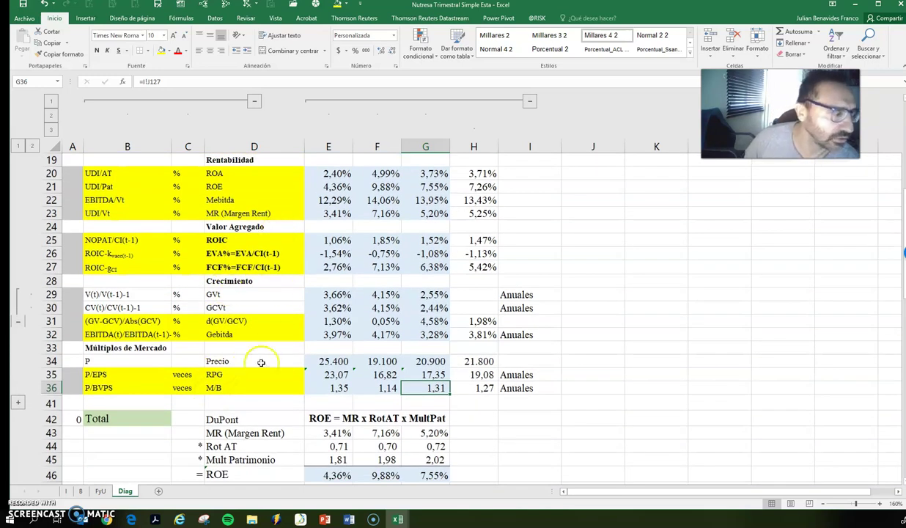